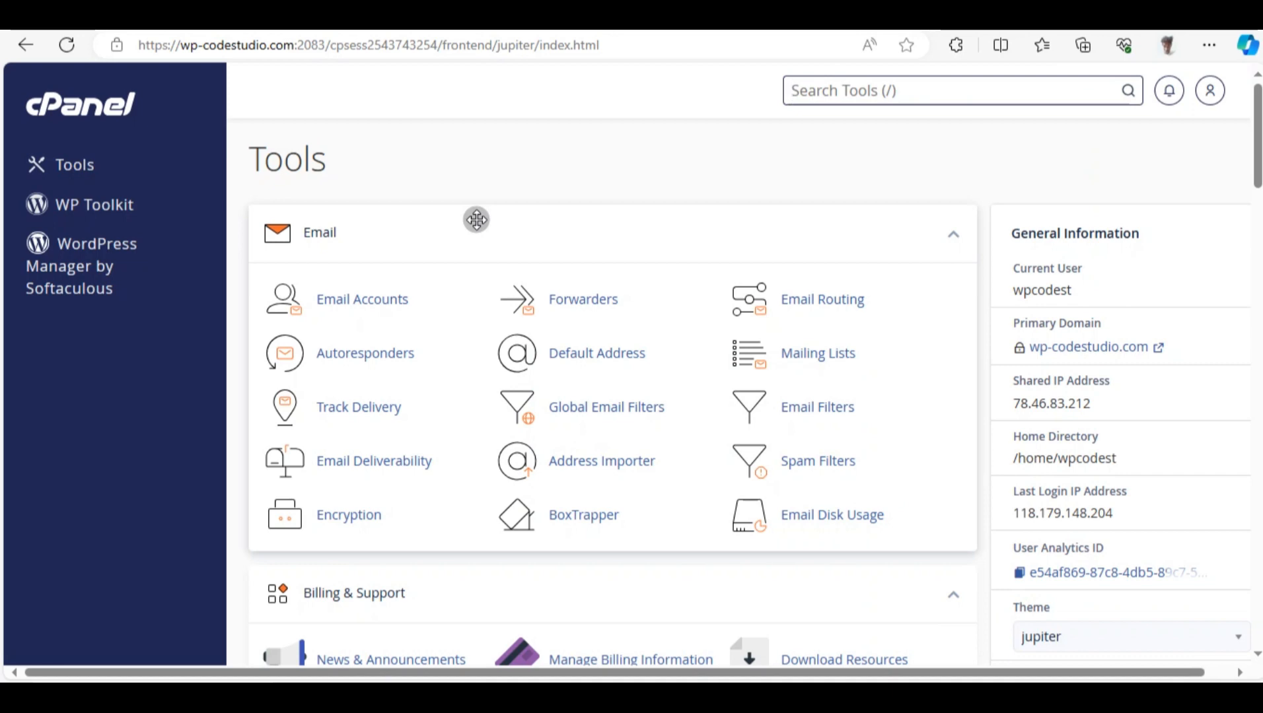
# Open the File Manager from the Files tools of the hosting account
pyautogui.scroll(-5, 438, 219)
pyautogui.scroll(-5, 438, 220)
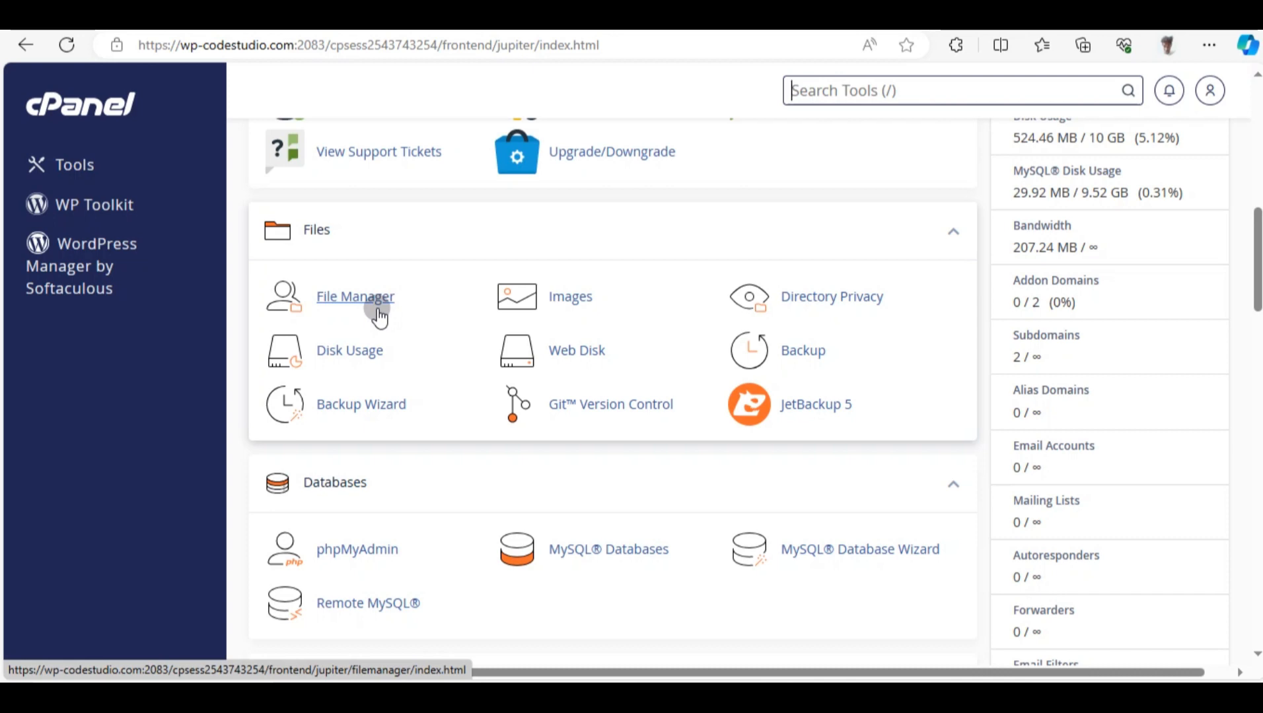
pyautogui.click(377, 308)
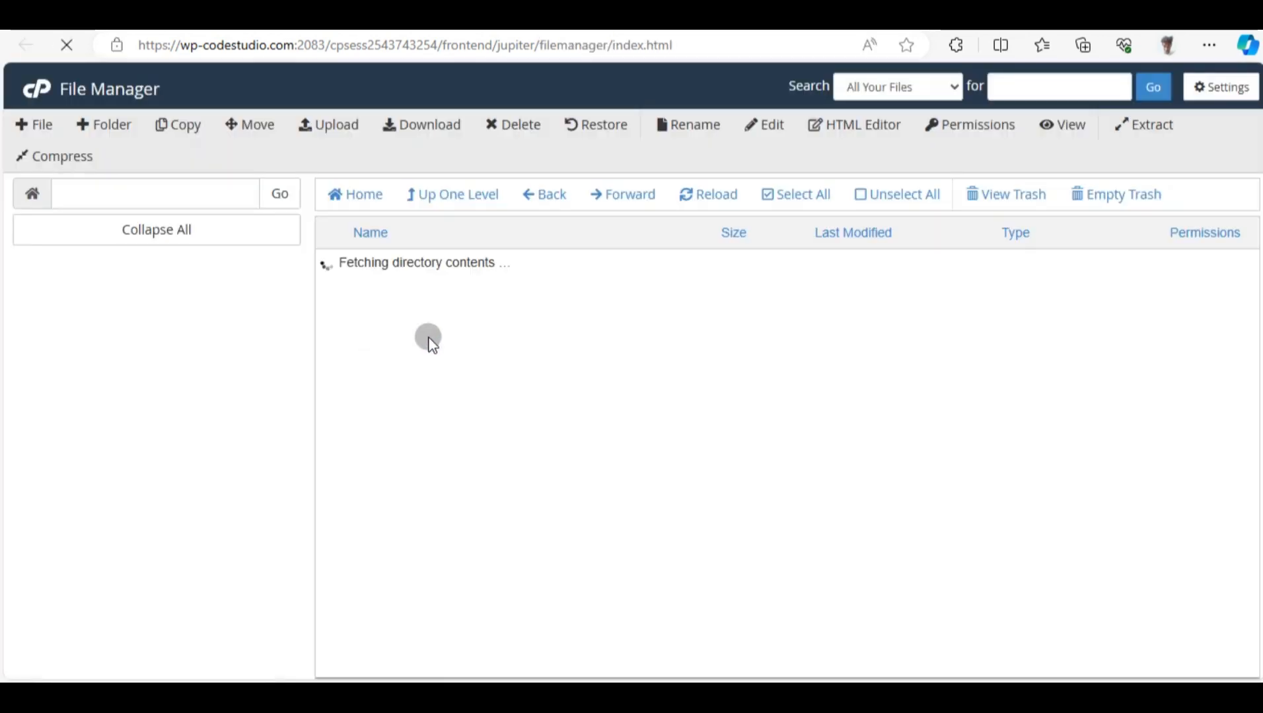
# Open the main site's themes folder at public_html/wp-content/themes
pyautogui.scroll(-2, 482, 357)
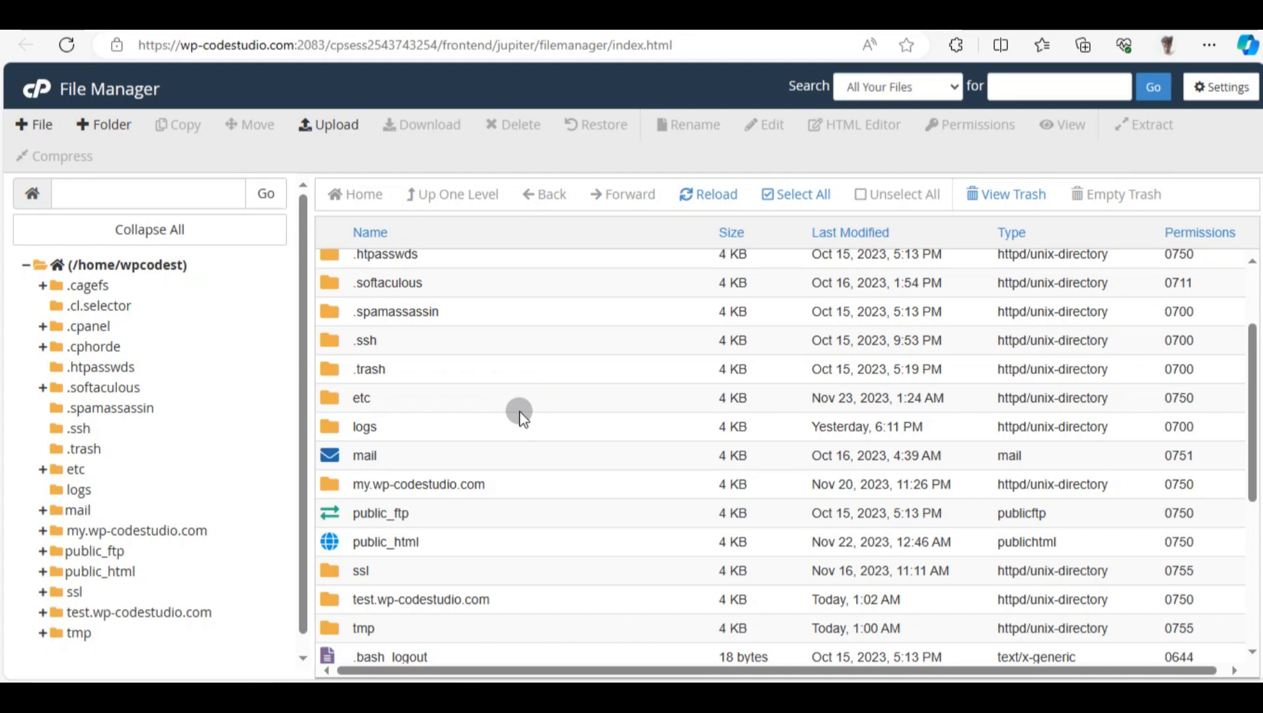
pyautogui.scroll(-4, 489, 426)
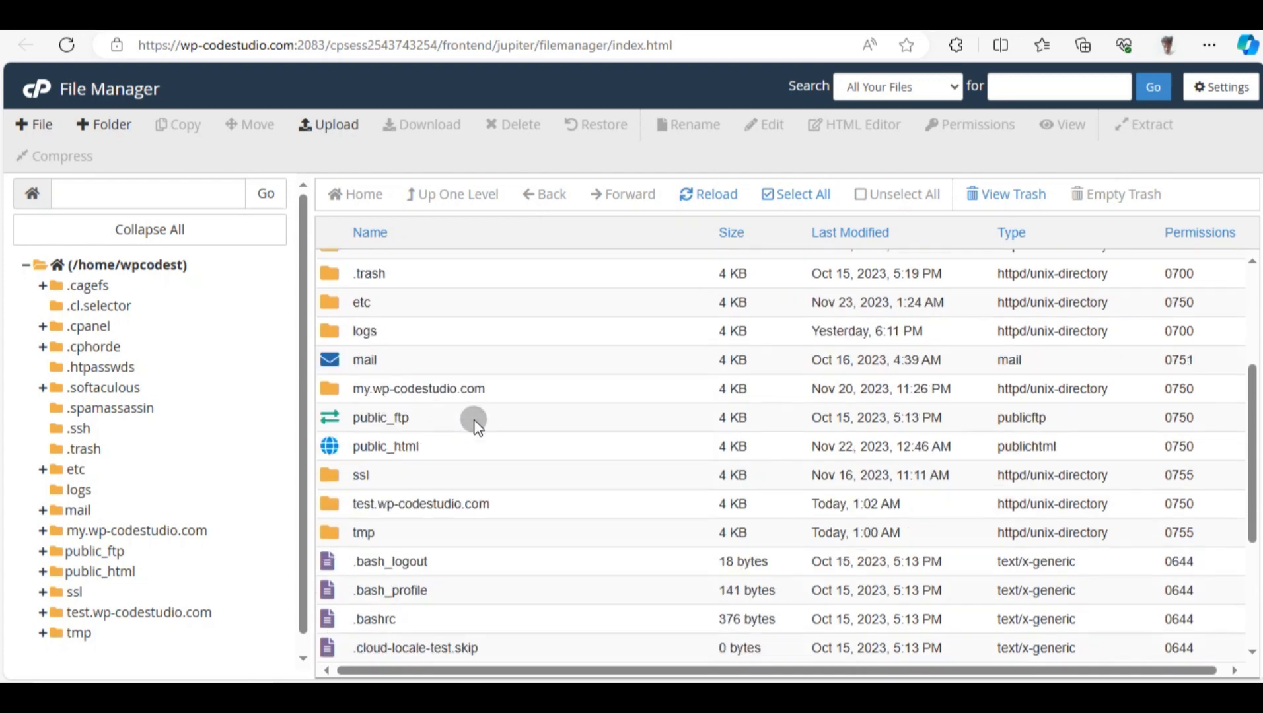
pyautogui.scroll(1, 476, 422)
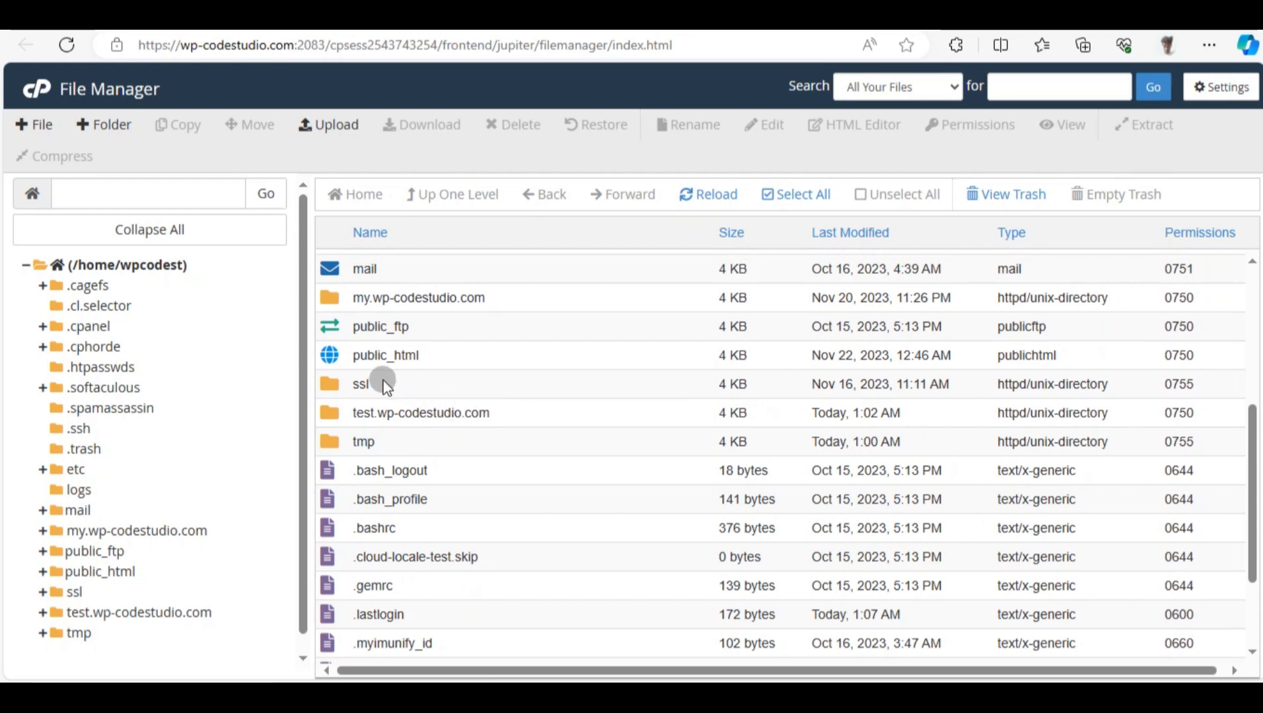
pyautogui.click(343, 363)
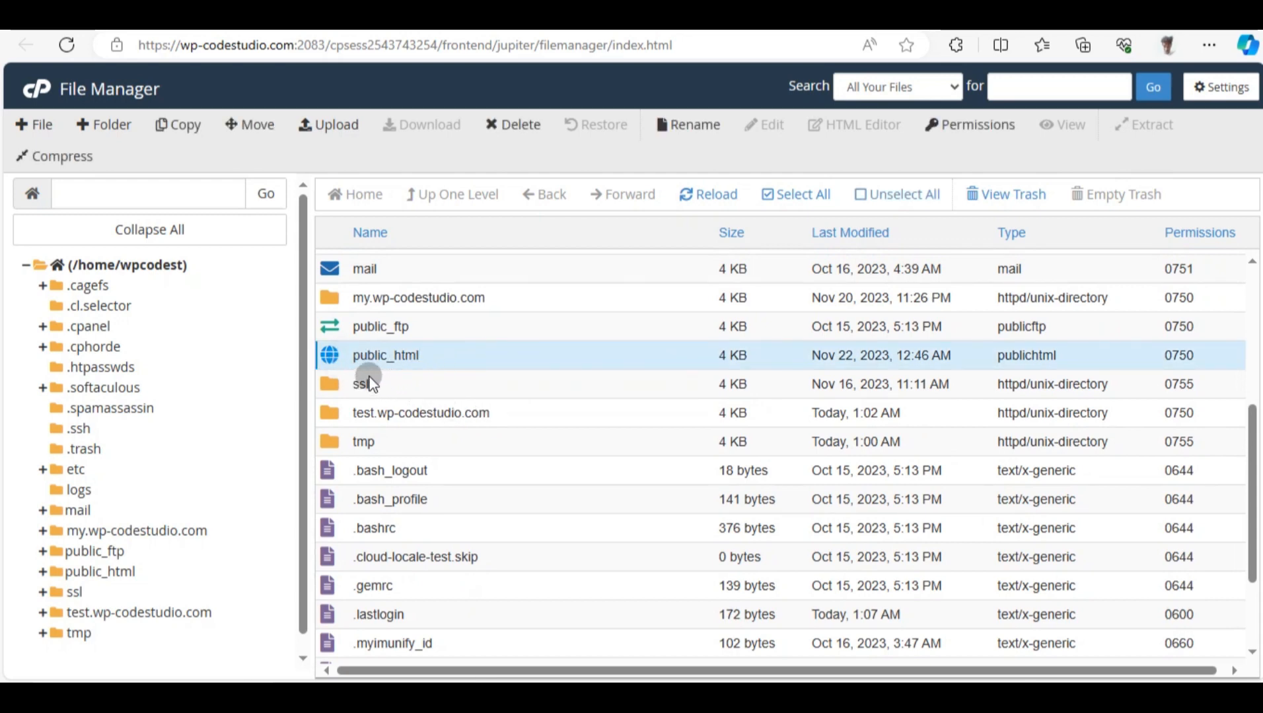
pyautogui.doubleClick(338, 354)
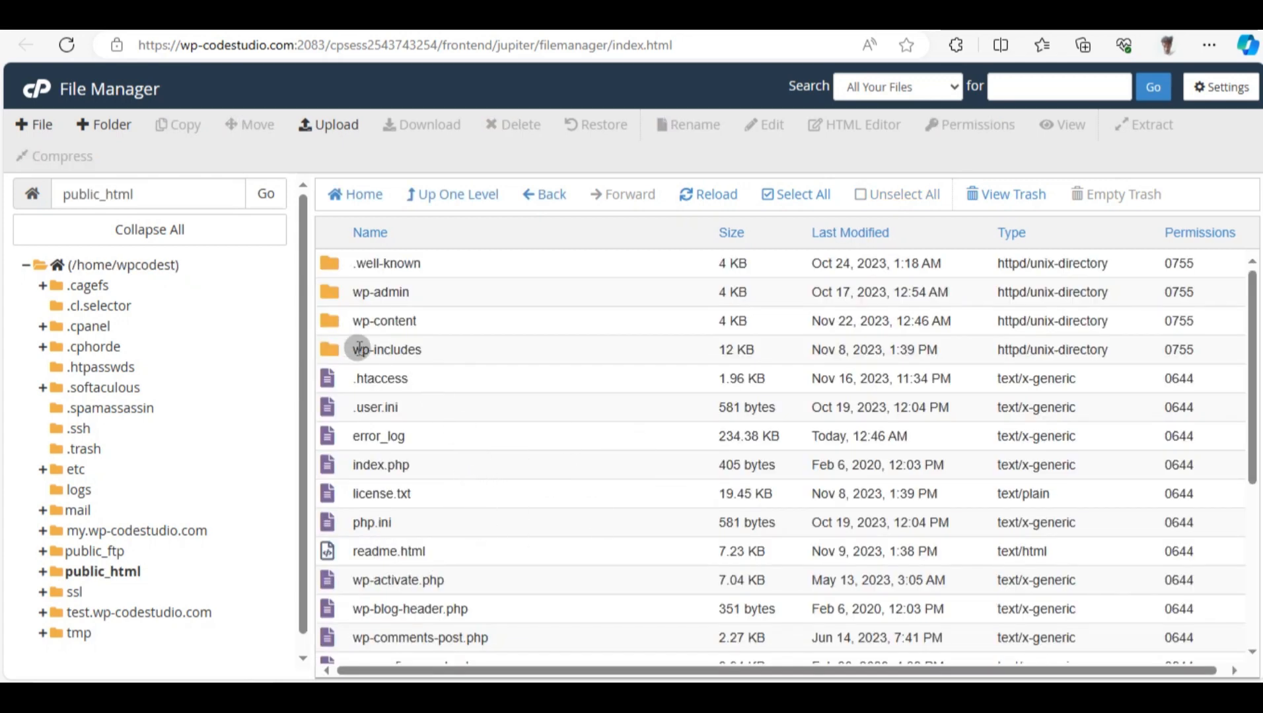
pyautogui.click(323, 323)
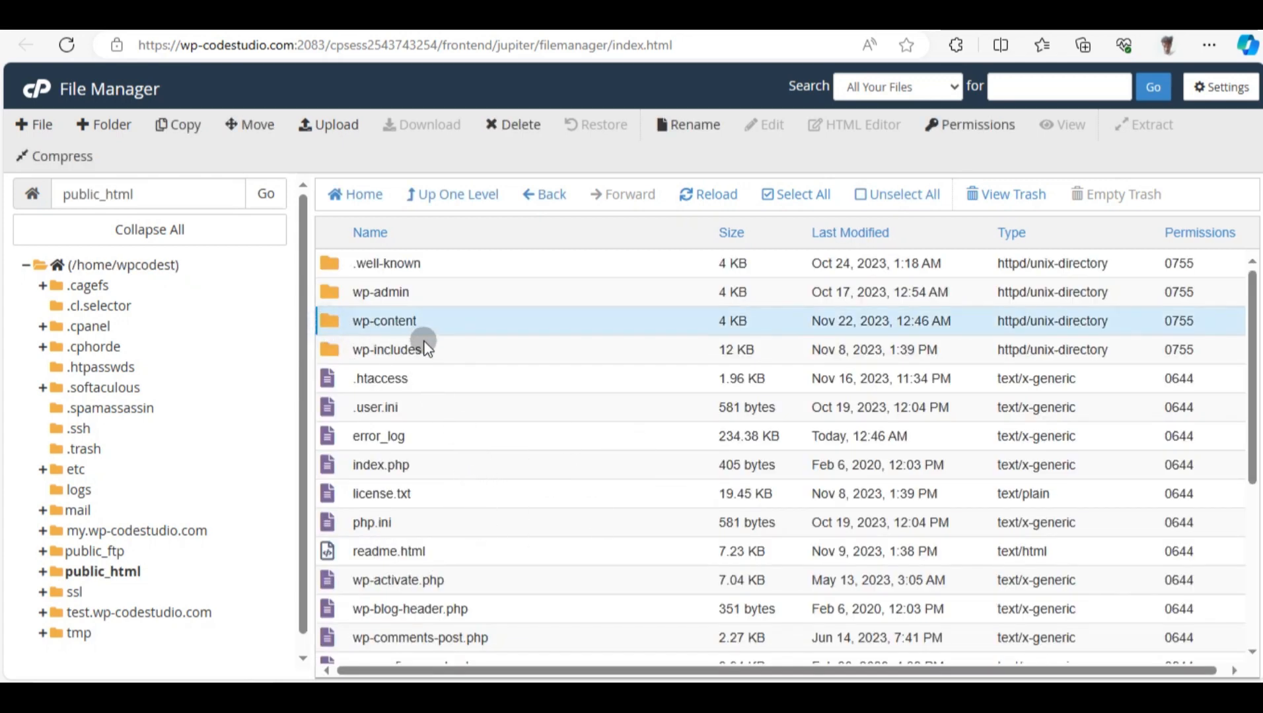
pyautogui.doubleClick(467, 330)
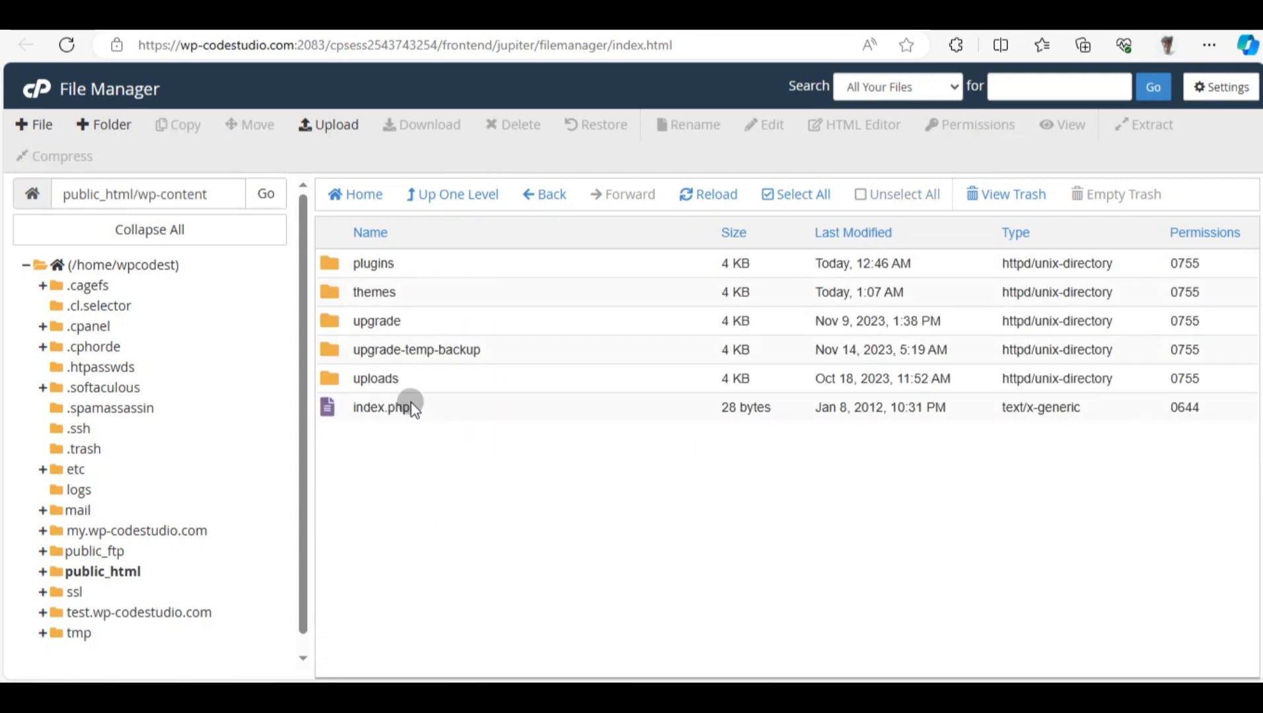
pyautogui.click(334, 293)
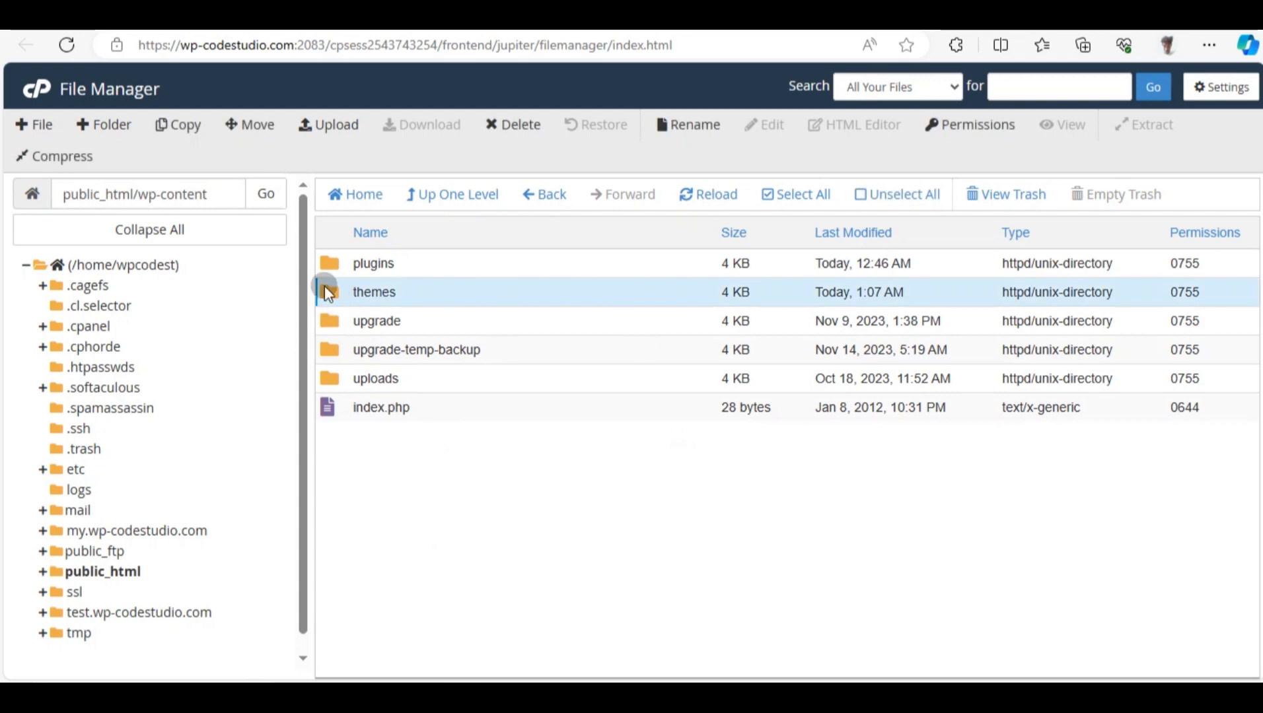
pyautogui.doubleClick(332, 293)
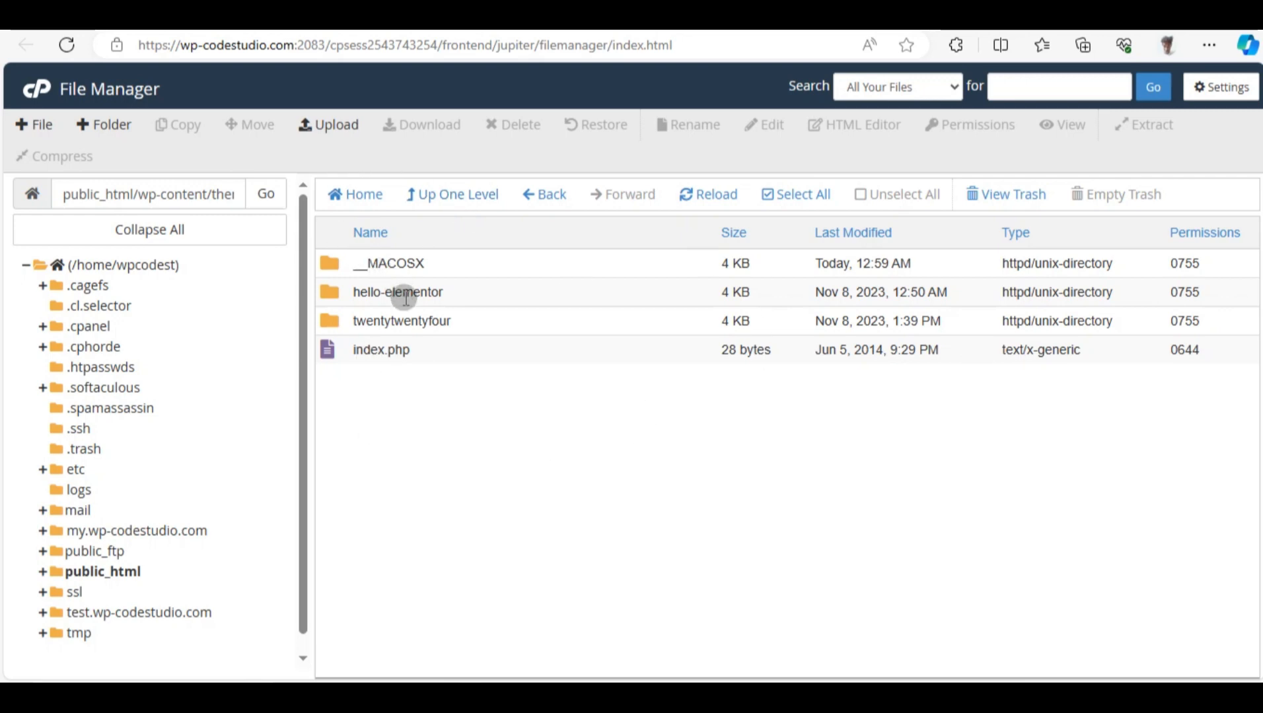
# Upload the woodstock zip archive from the Desktop to public_html/wp-content/themes and return to that folder
pyautogui.click(345, 131)
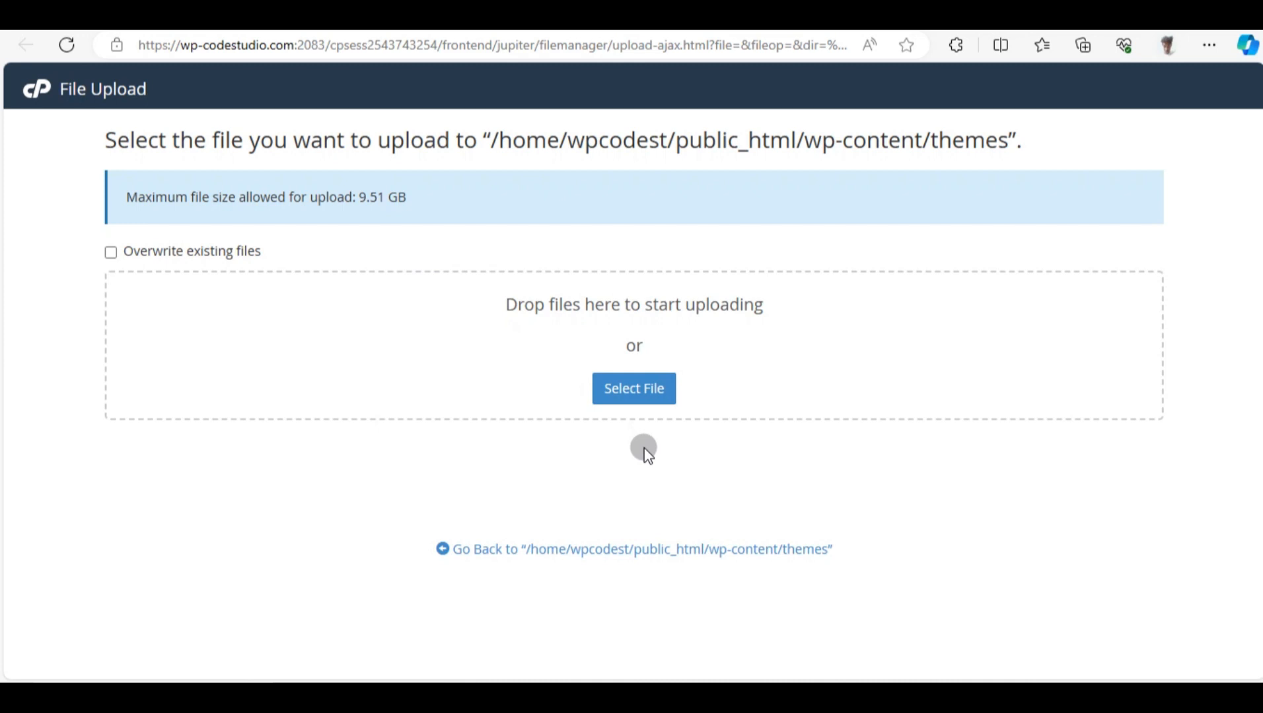
pyautogui.click(656, 400)
pyautogui.scroll(-3, 640, 423)
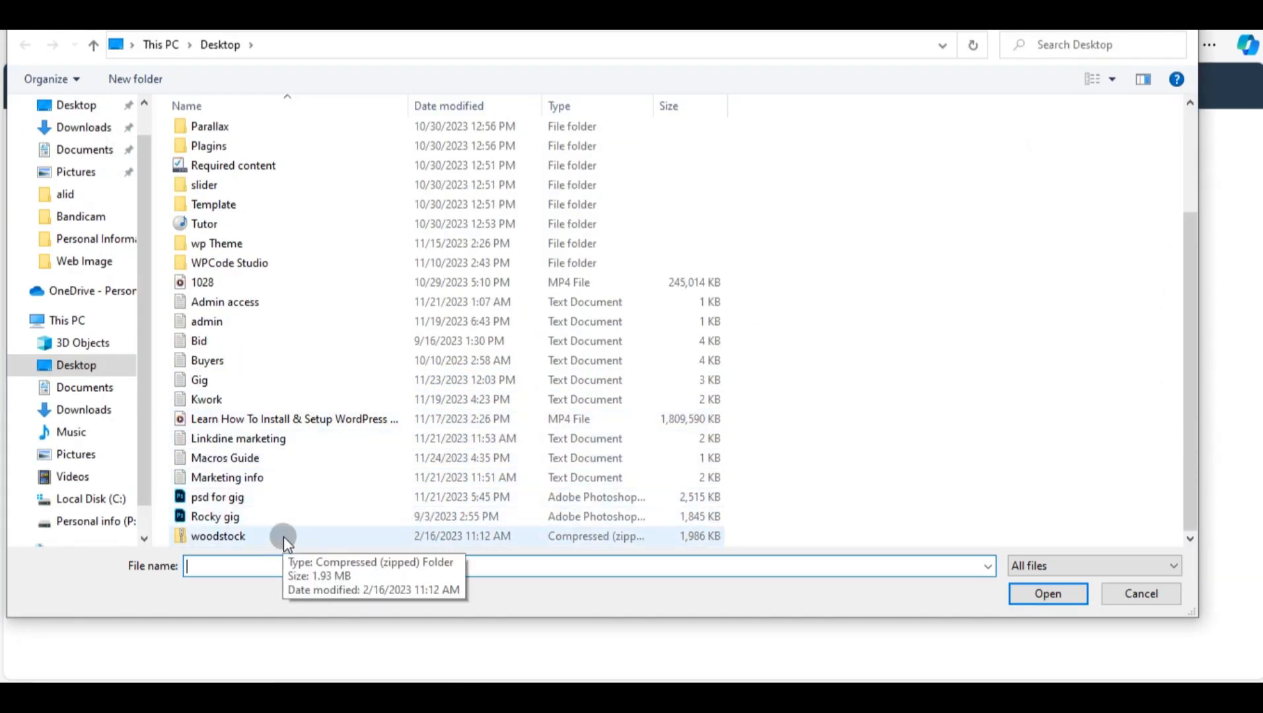
pyautogui.click(283, 536)
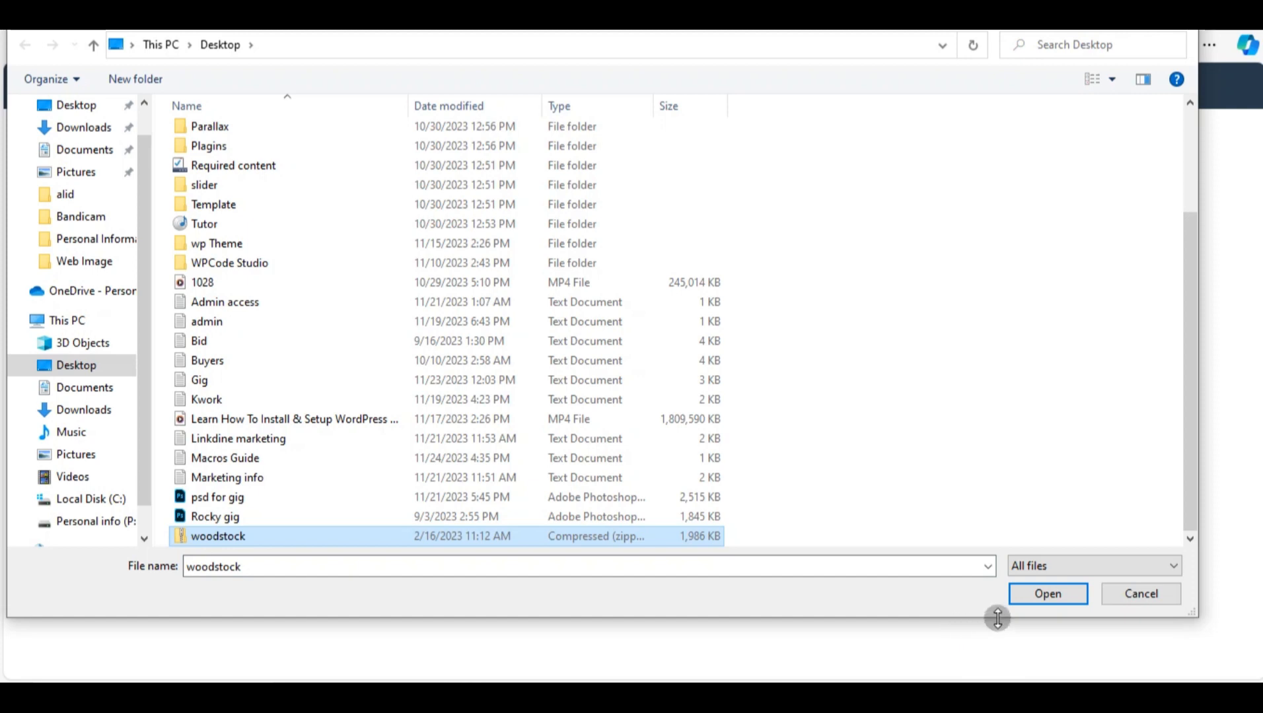
pyautogui.click(1050, 595)
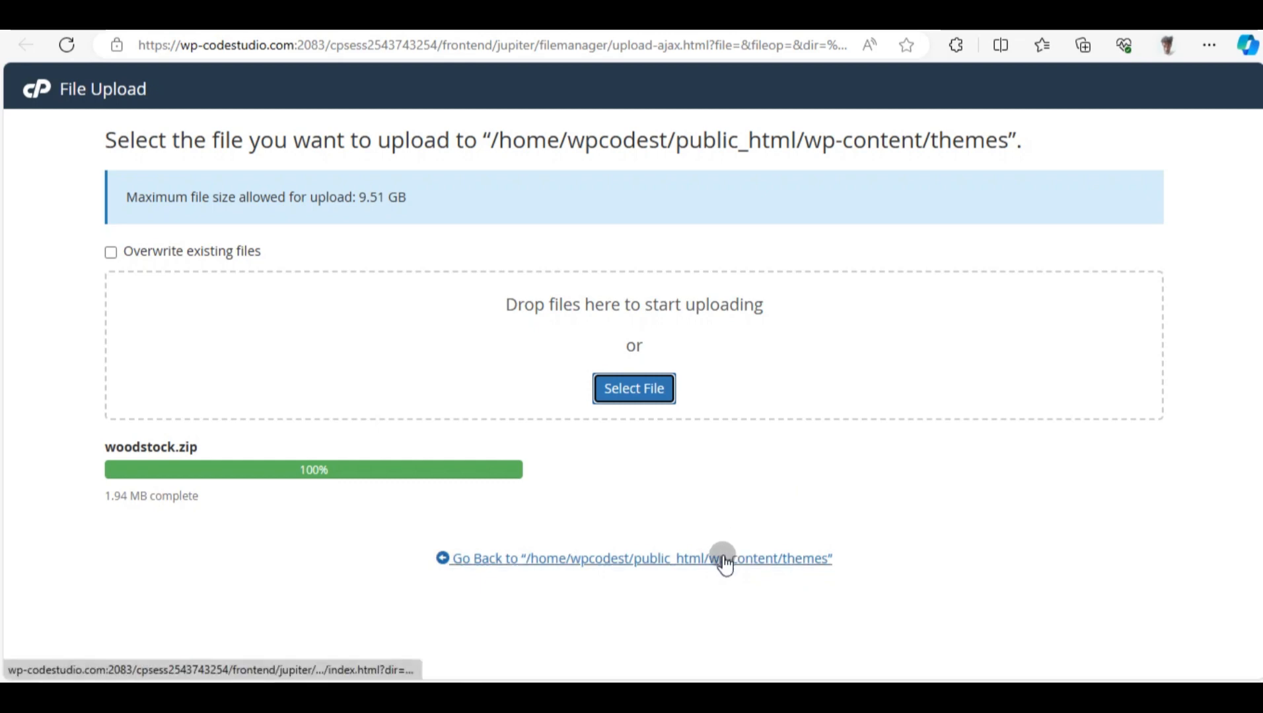
pyautogui.click(724, 562)
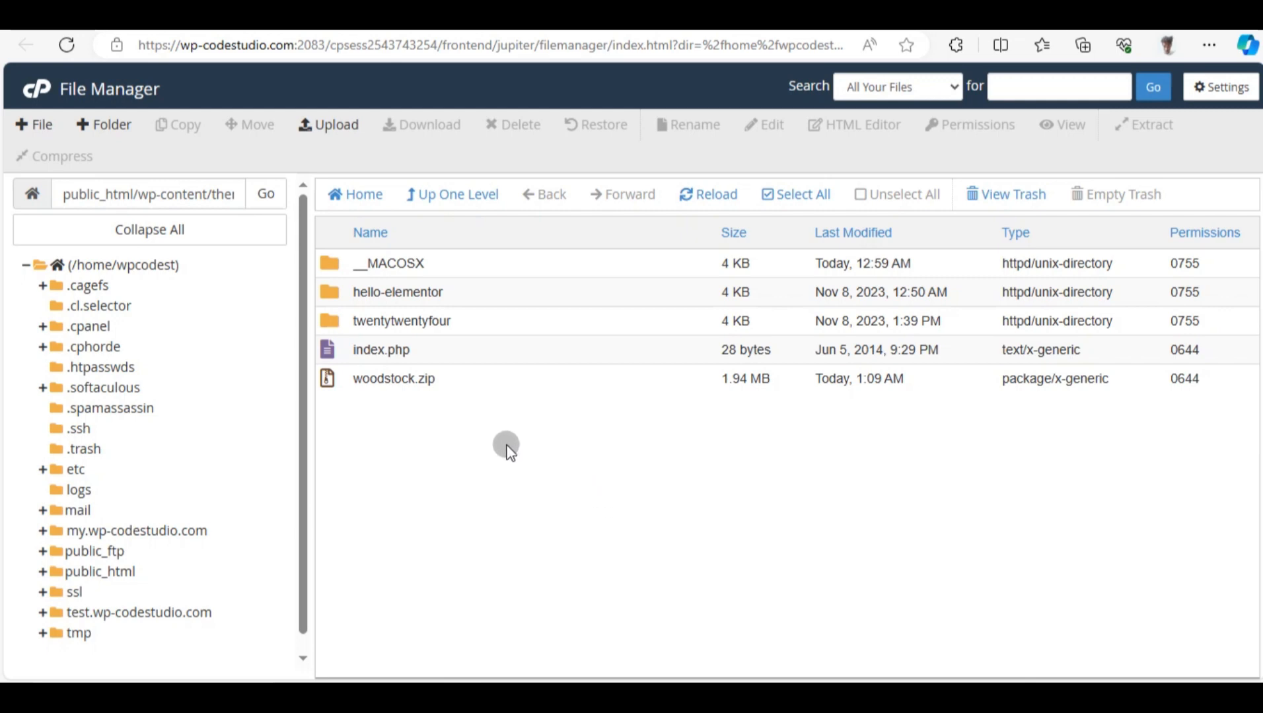
# Extract woodstock.zip into public_html/wp-content/themes, refresh the file listing and select the extracted woodstock folder
pyautogui.click(404, 380)
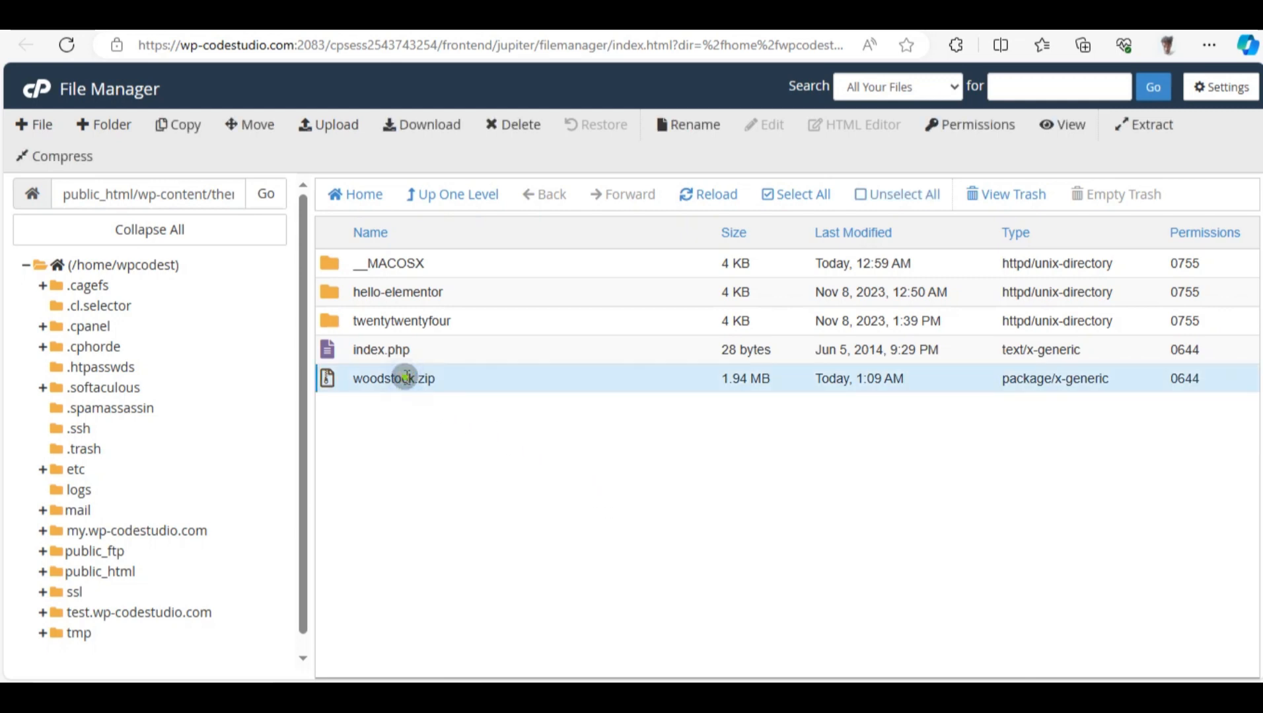
pyautogui.rightClick(407, 383)
pyautogui.click(467, 583)
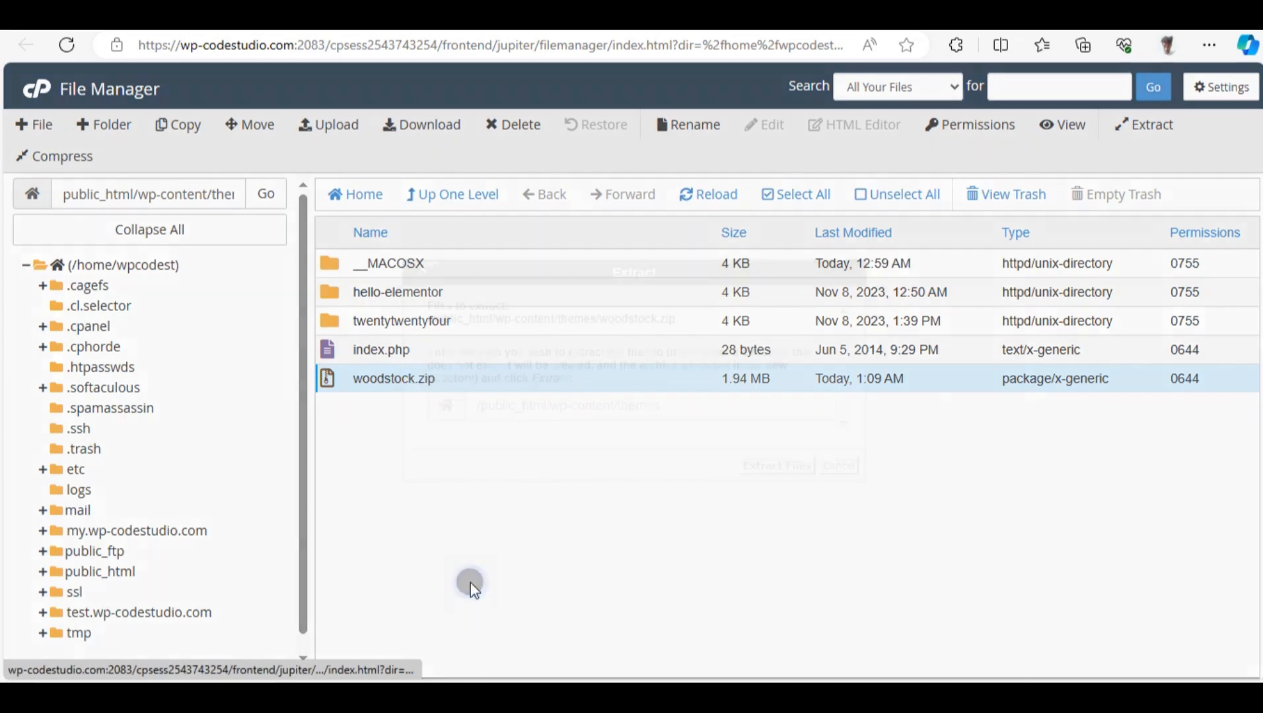
pyautogui.click(779, 465)
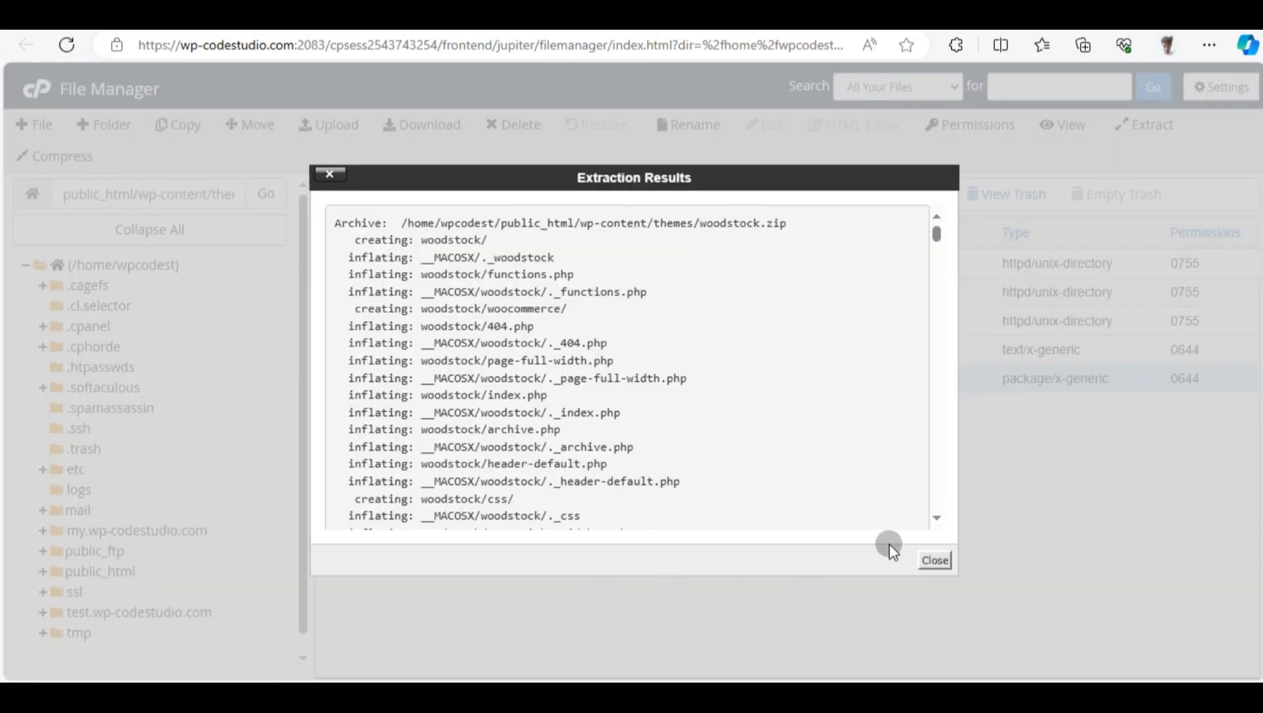
pyautogui.click(935, 560)
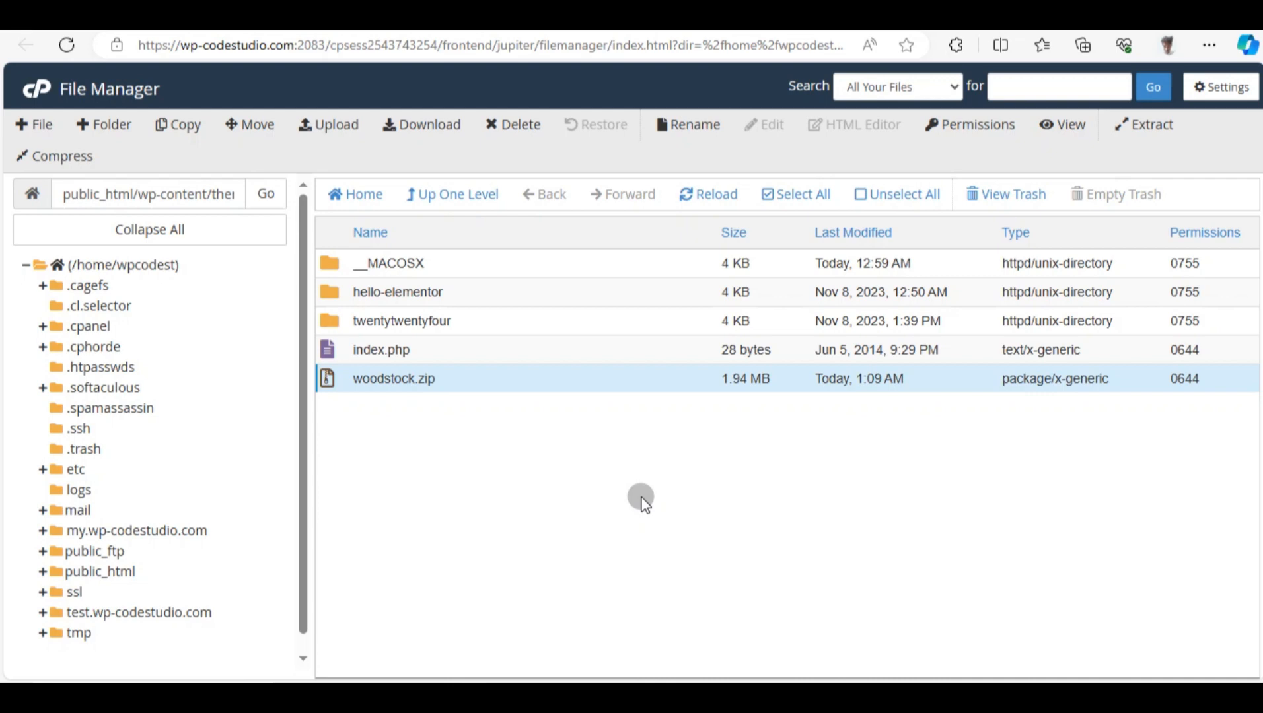
pyautogui.click(67, 45)
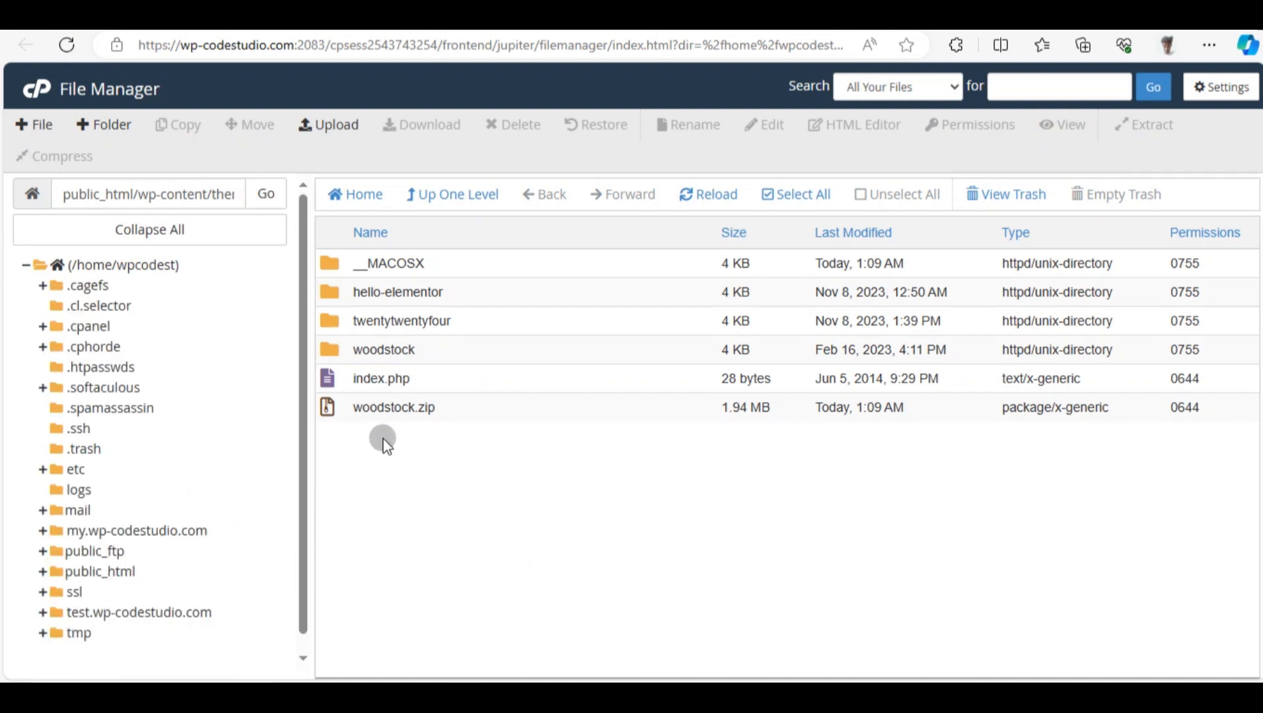
pyautogui.click(329, 350)
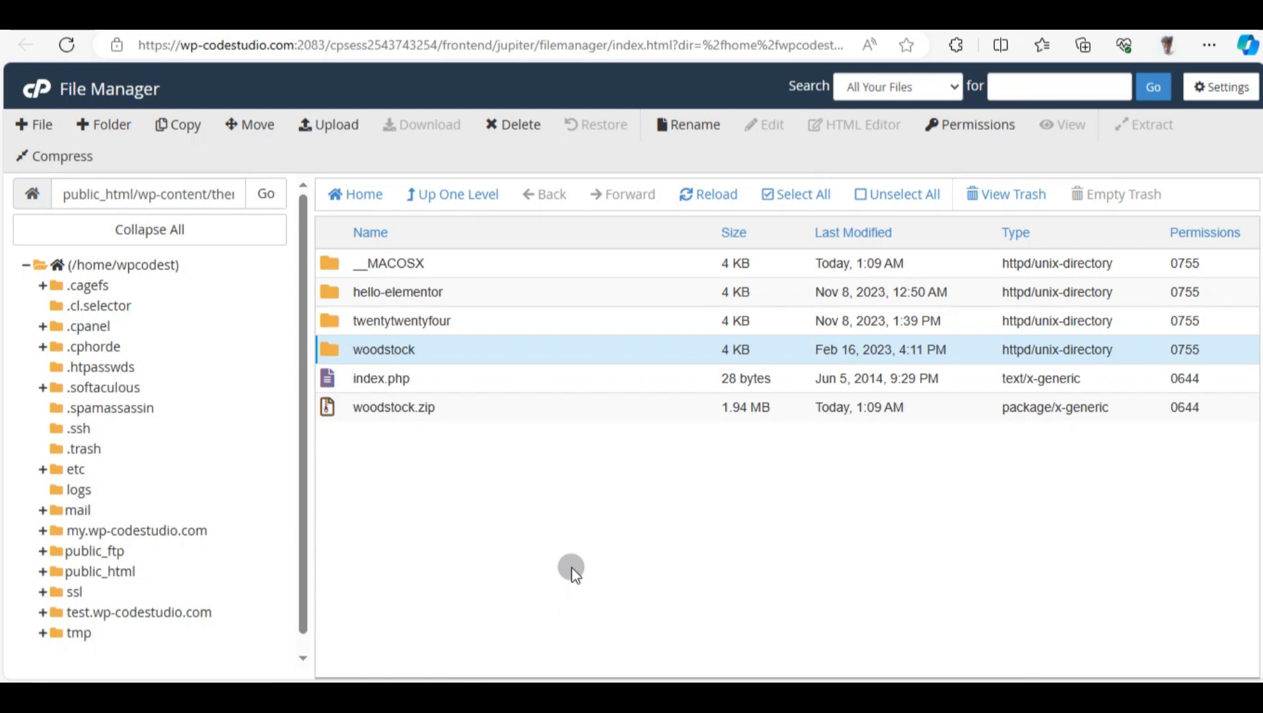
# Go back up to the home directory and open the subdomain's themes folder at test.wp-codestudio.com/wp-content/themes
pyautogui.click(441, 209)
pyautogui.click(441, 209)
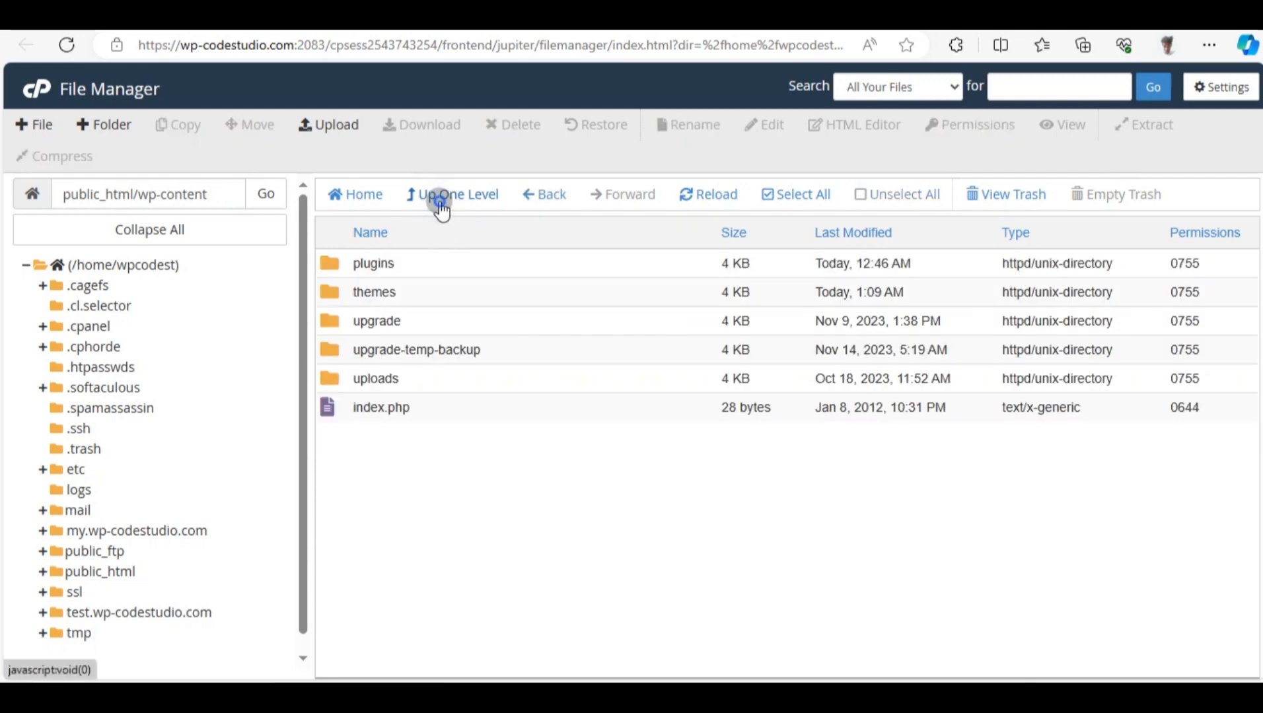
pyautogui.click(441, 209)
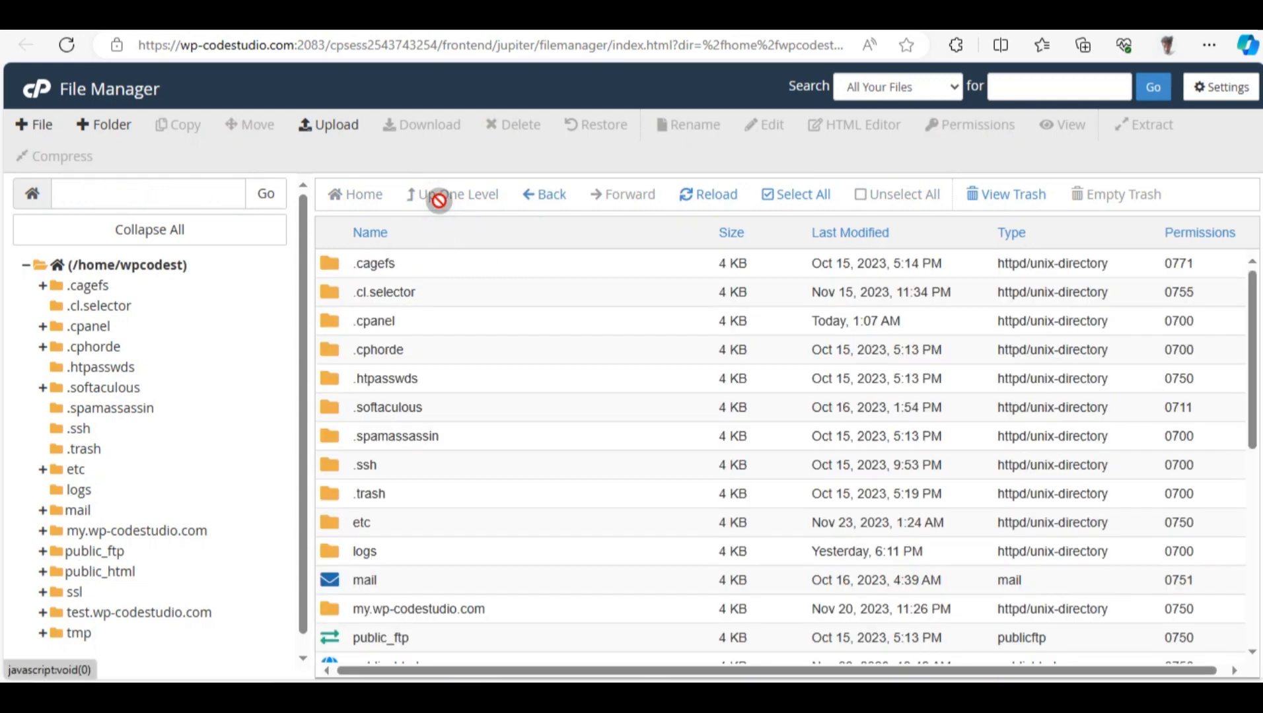
pyautogui.scroll(-5, 451, 335)
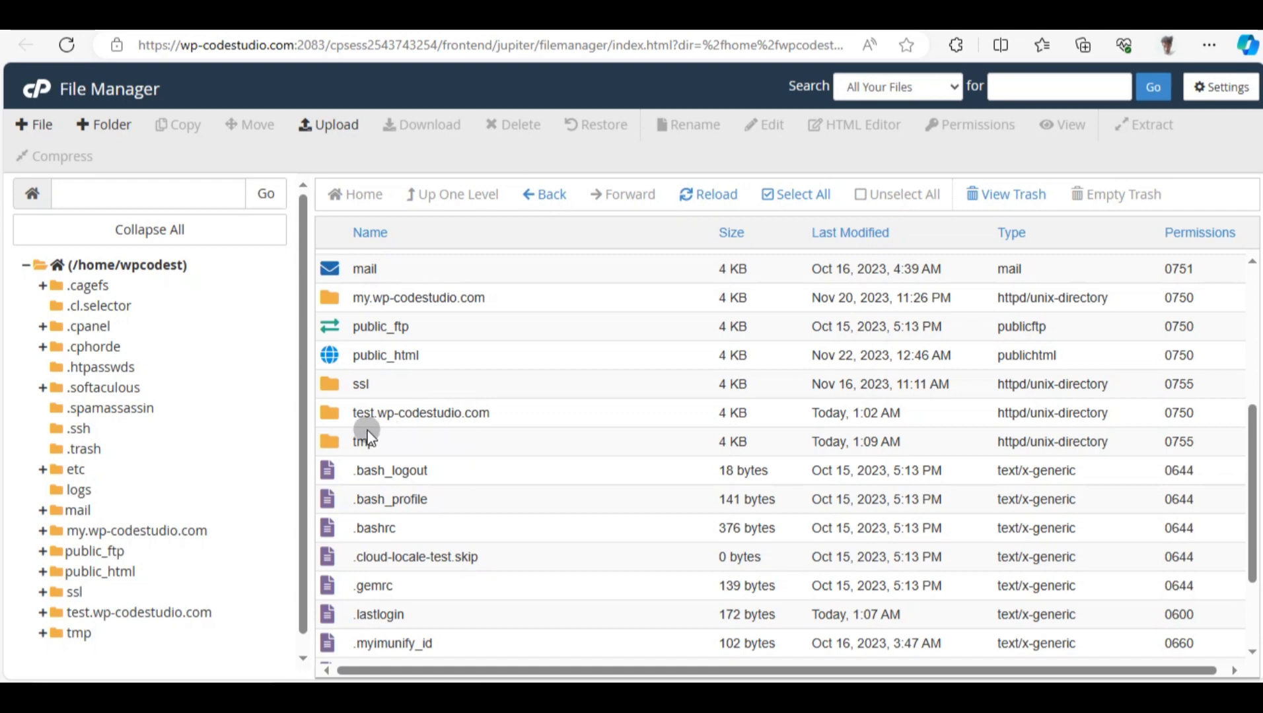
pyautogui.click(332, 415)
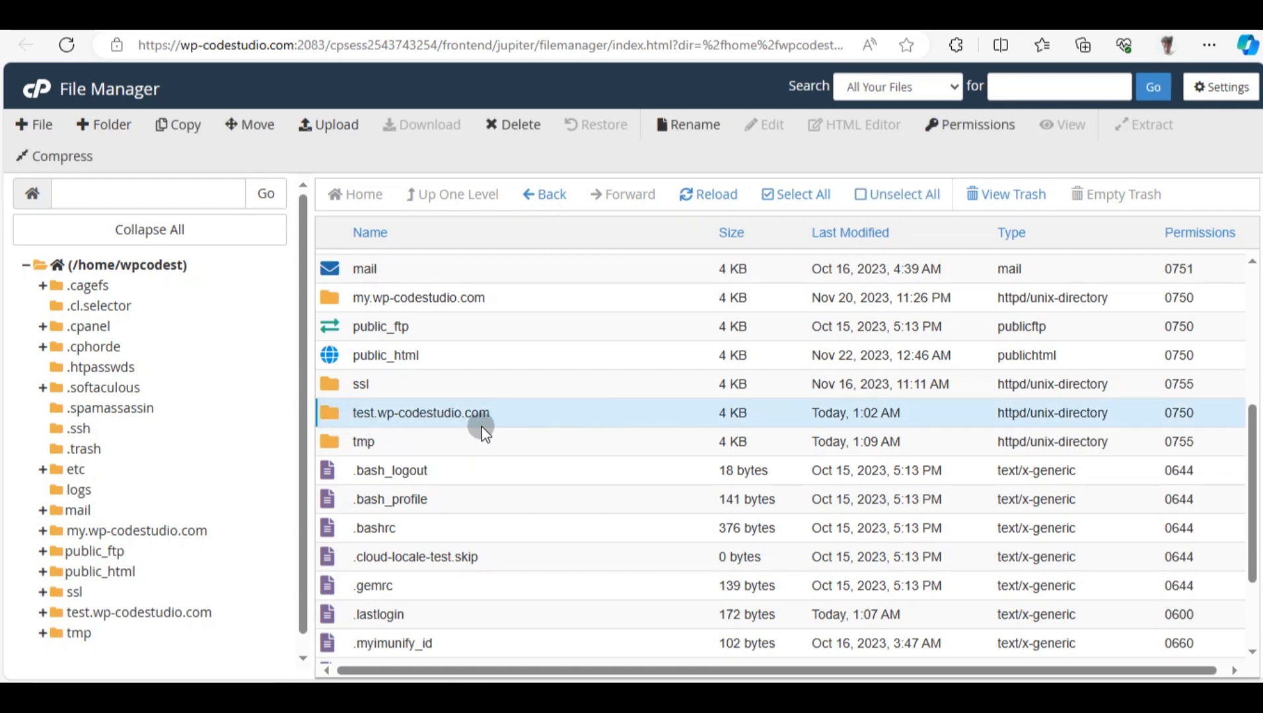
pyautogui.doubleClick(333, 412)
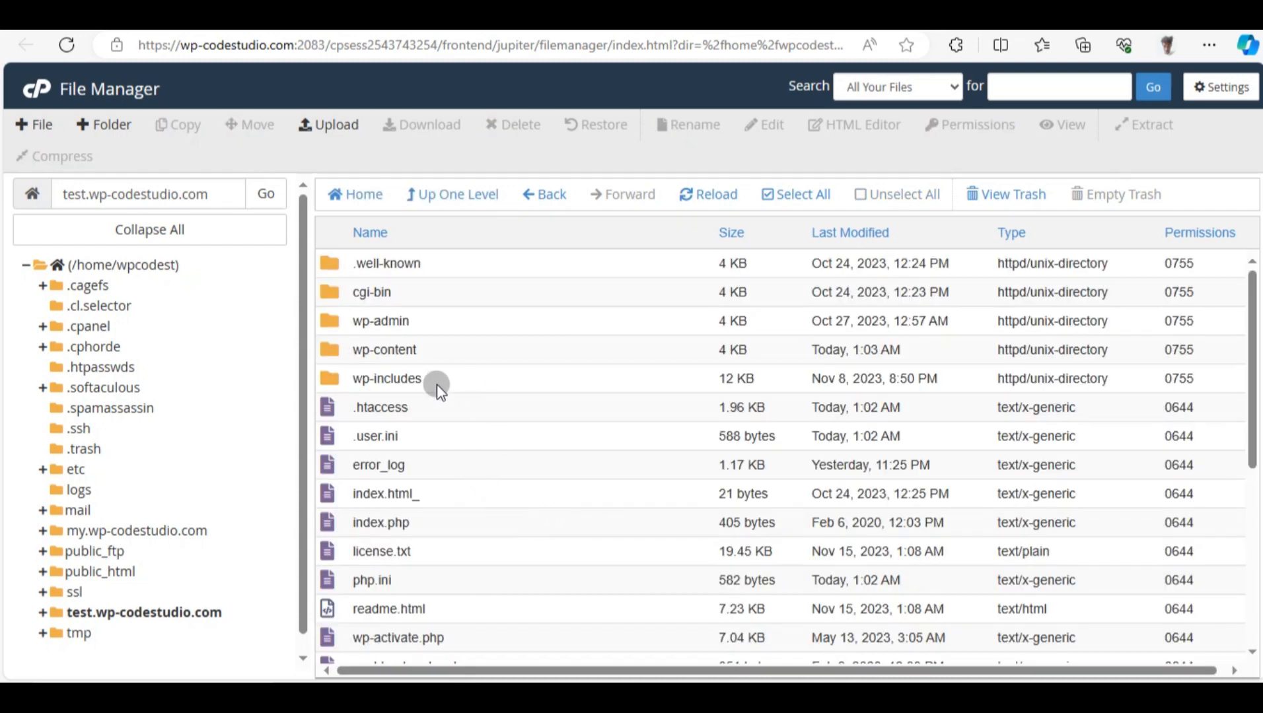
pyautogui.doubleClick(330, 350)
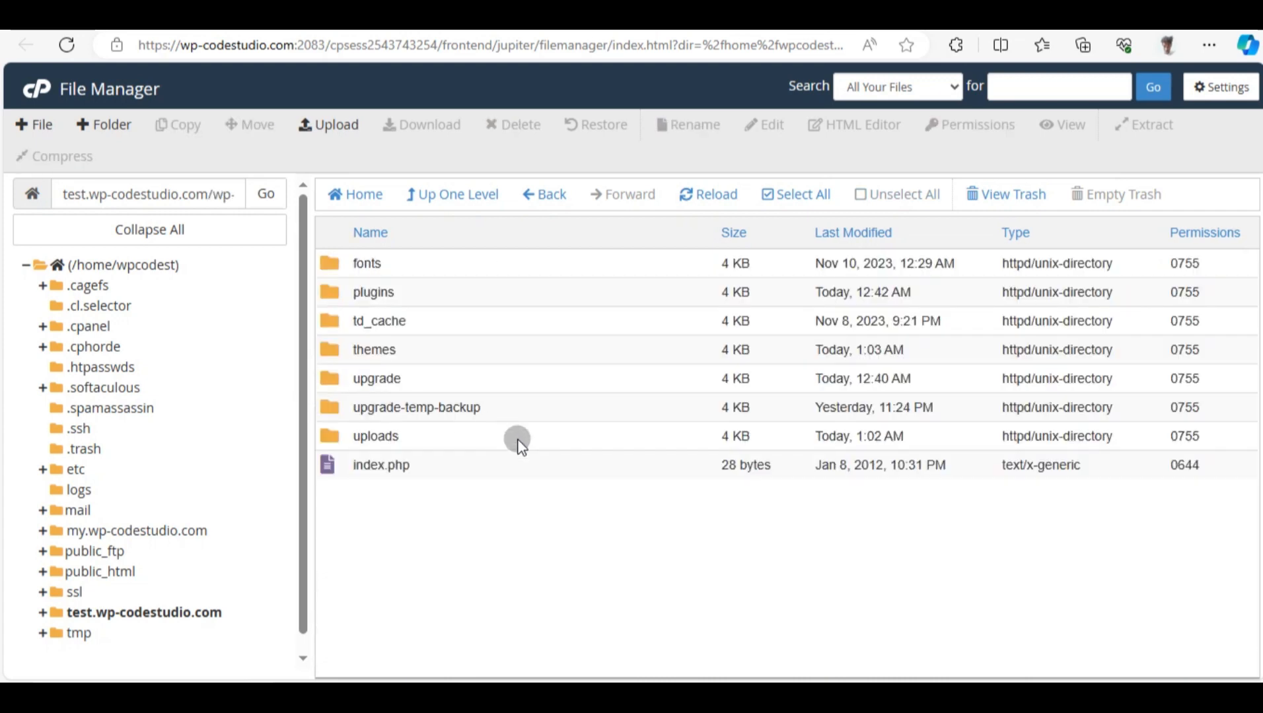
pyautogui.doubleClick(331, 350)
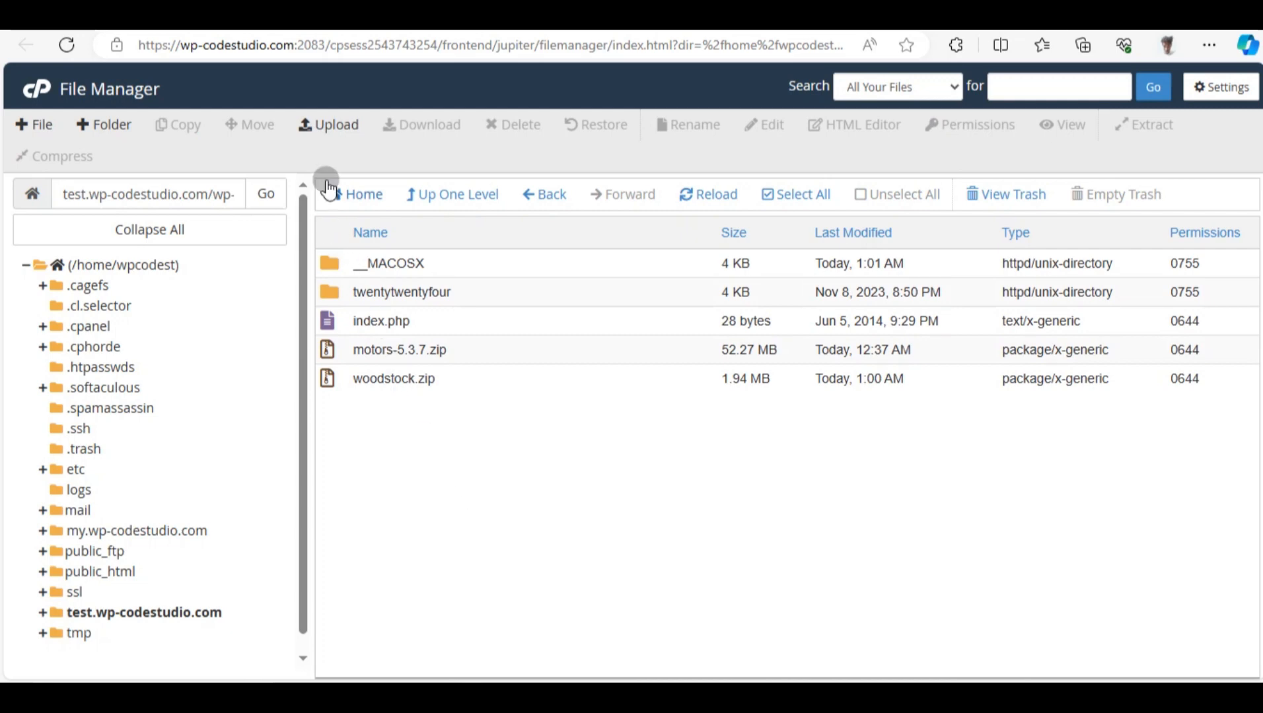
# Upload the woodstock zip archive from the Desktop to test.wp-codestudio.com/wp-content/themes and return to that folder
pyautogui.click(323, 127)
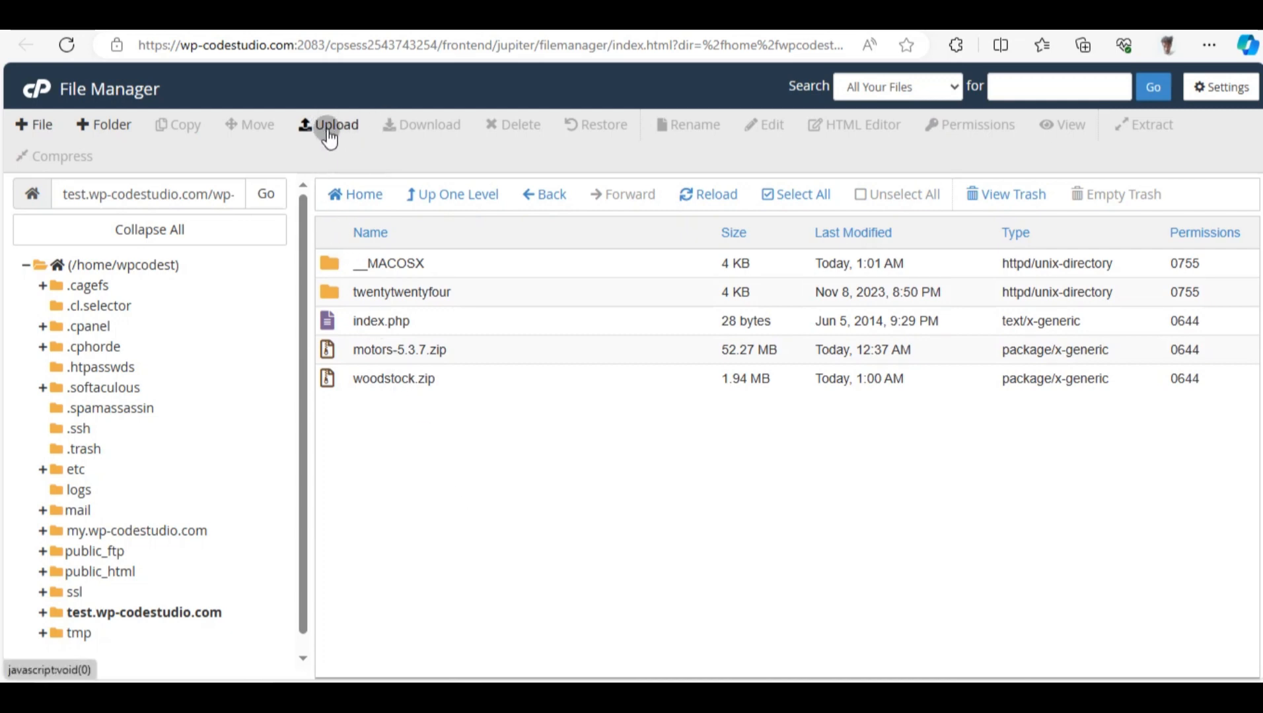
pyautogui.click(653, 395)
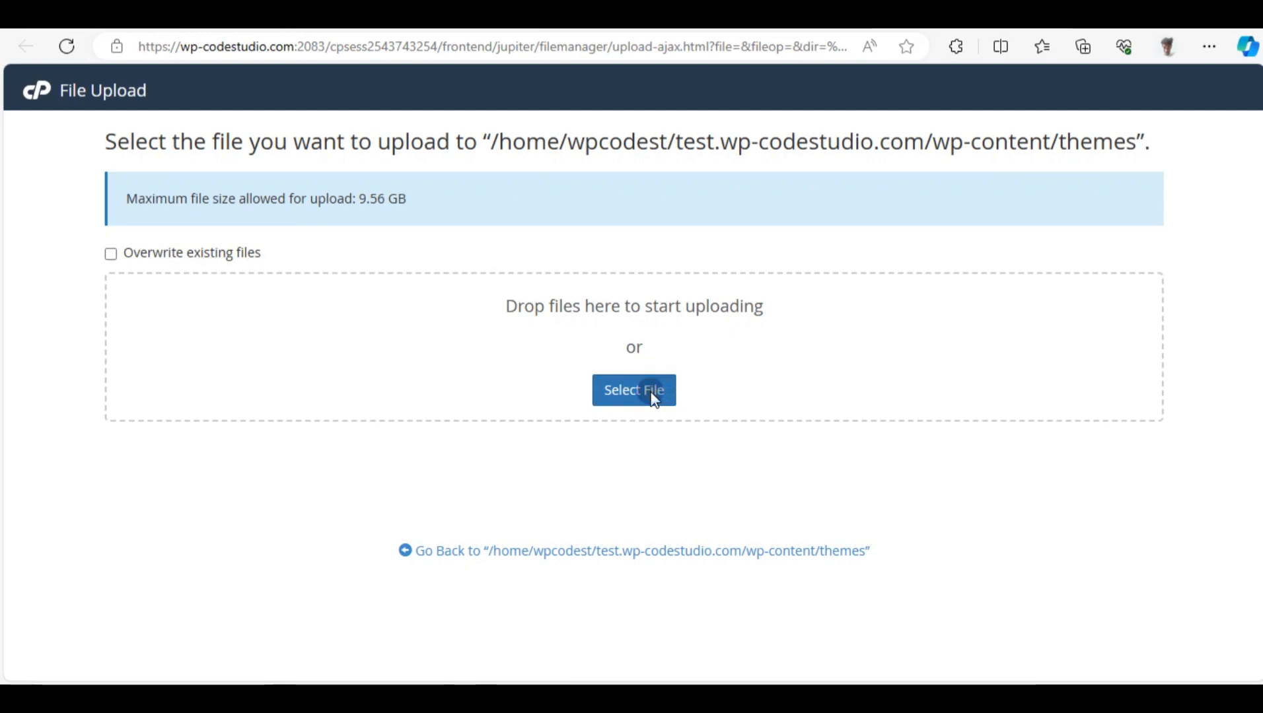
pyautogui.scroll(-2, 255, 502)
pyautogui.click(256, 537)
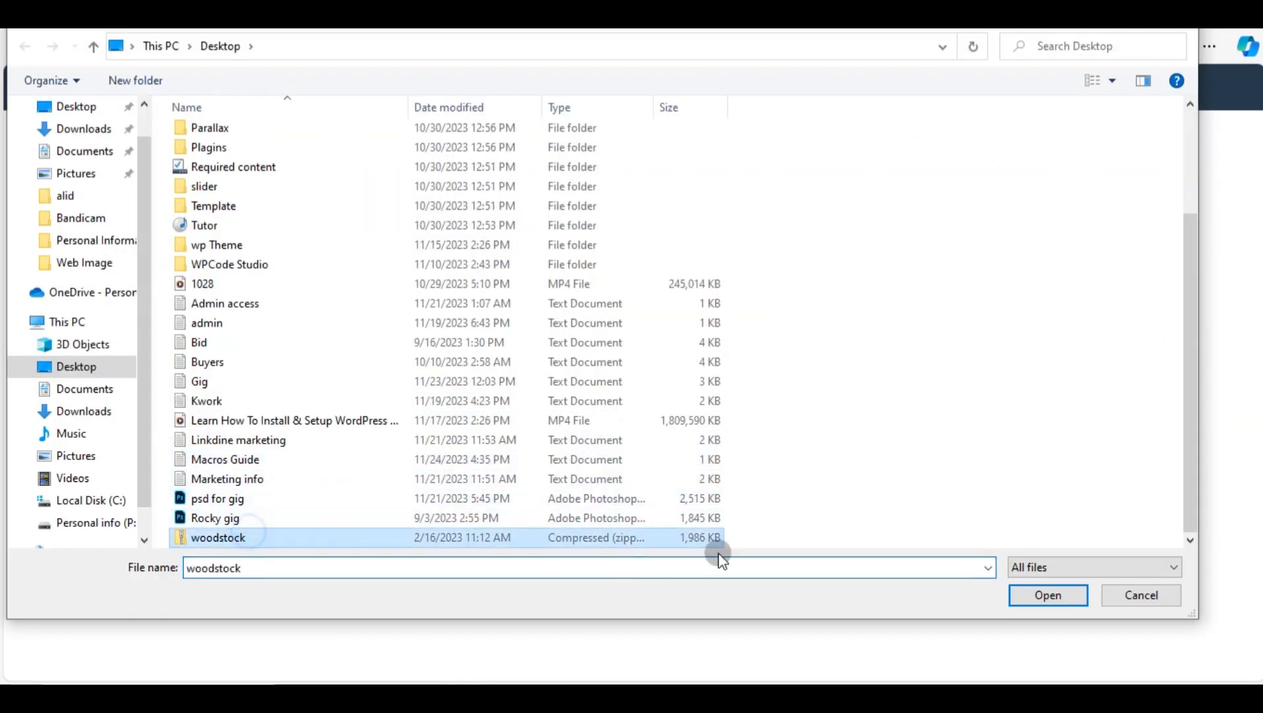
pyautogui.click(1025, 598)
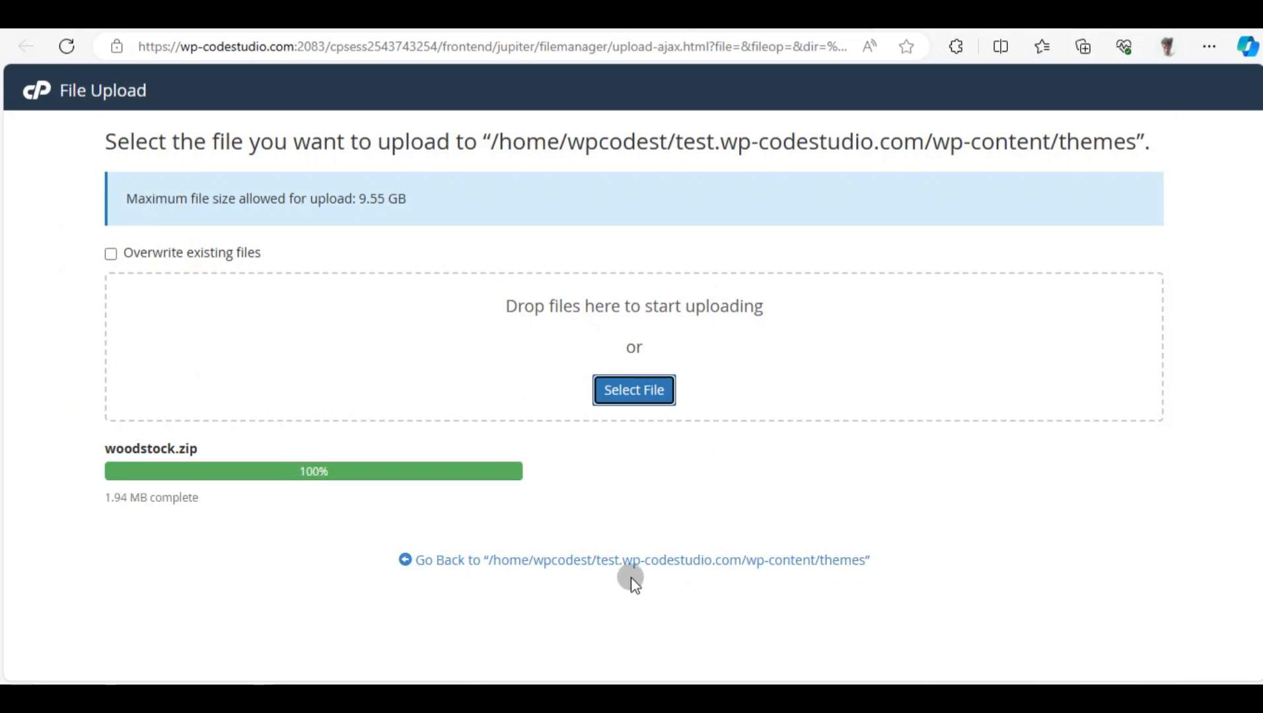
pyautogui.click(646, 561)
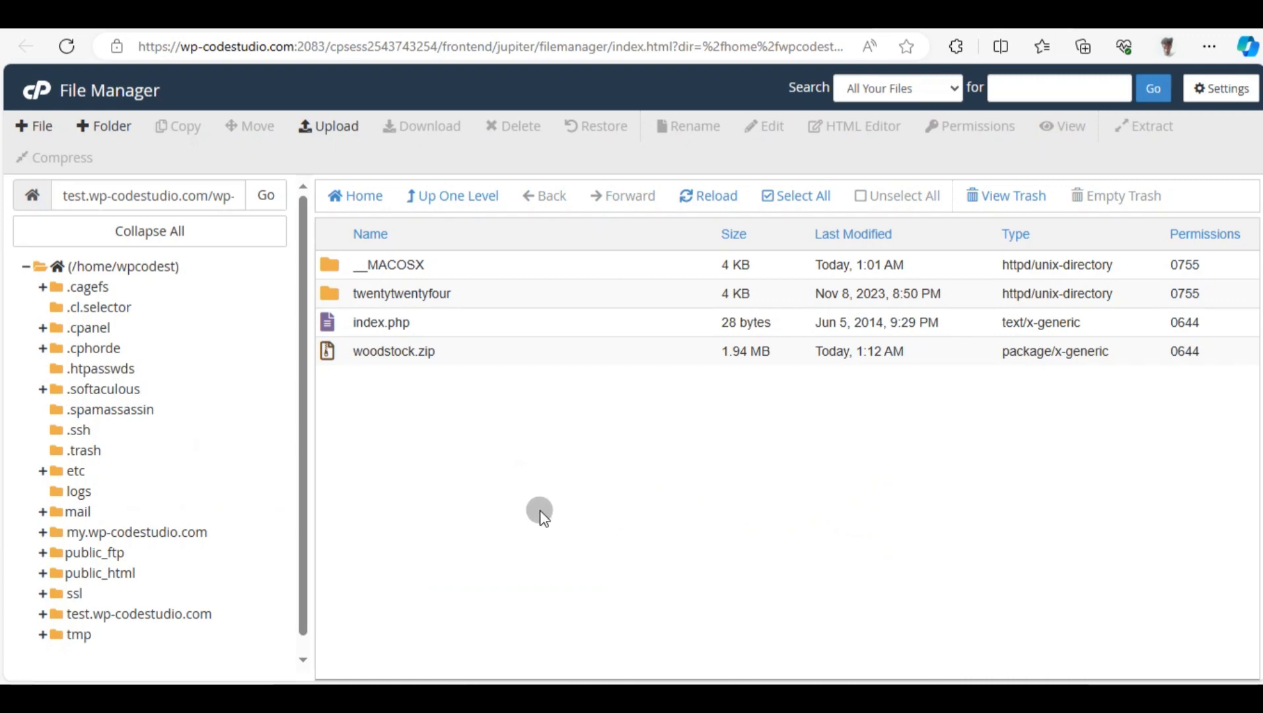
# Extract woodstock.zip into test.wp-codestudio.com/wp-content/themes, close the extraction results and refresh the File Manager
pyautogui.click(343, 358)
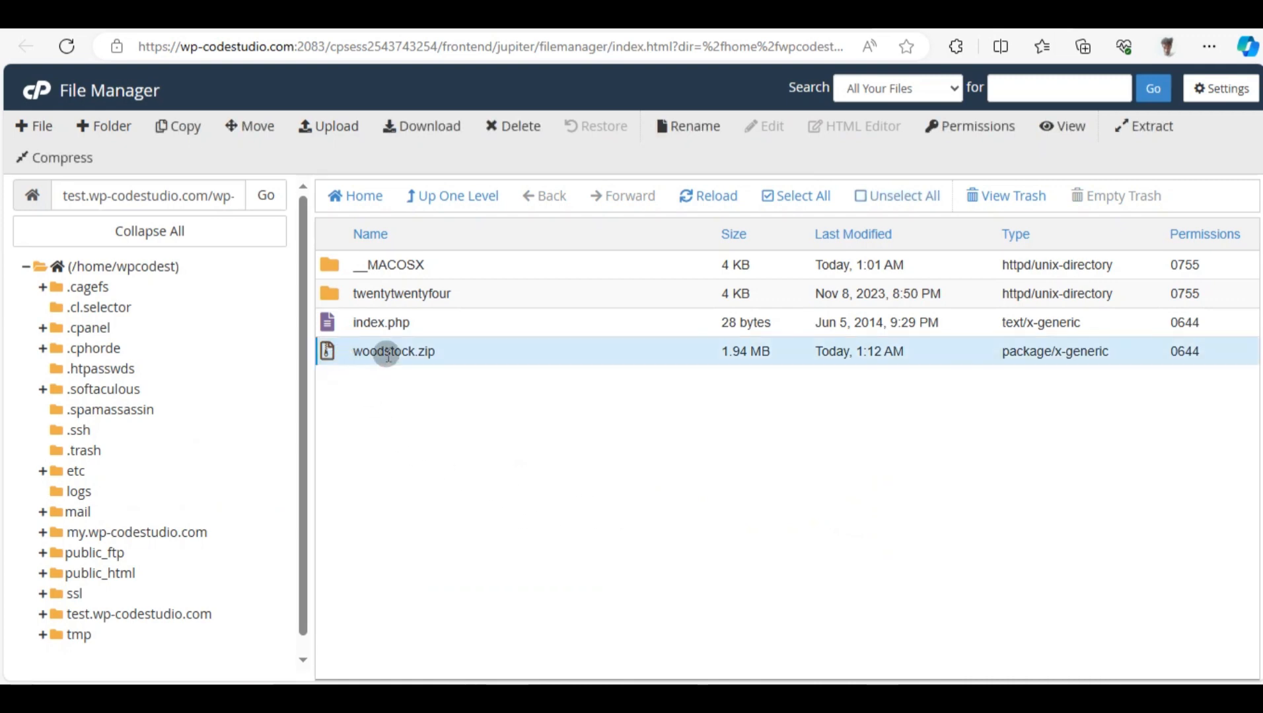
pyautogui.rightClick(365, 355)
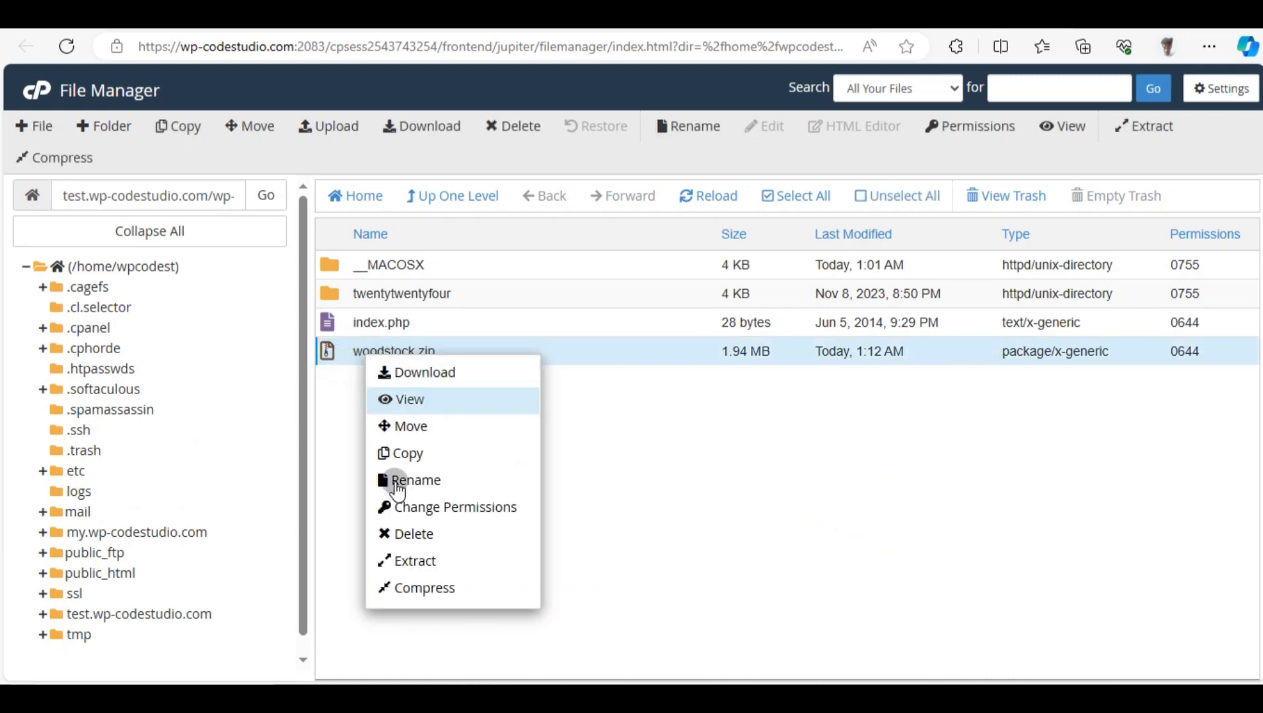
pyautogui.click(415, 559)
pyautogui.click(770, 469)
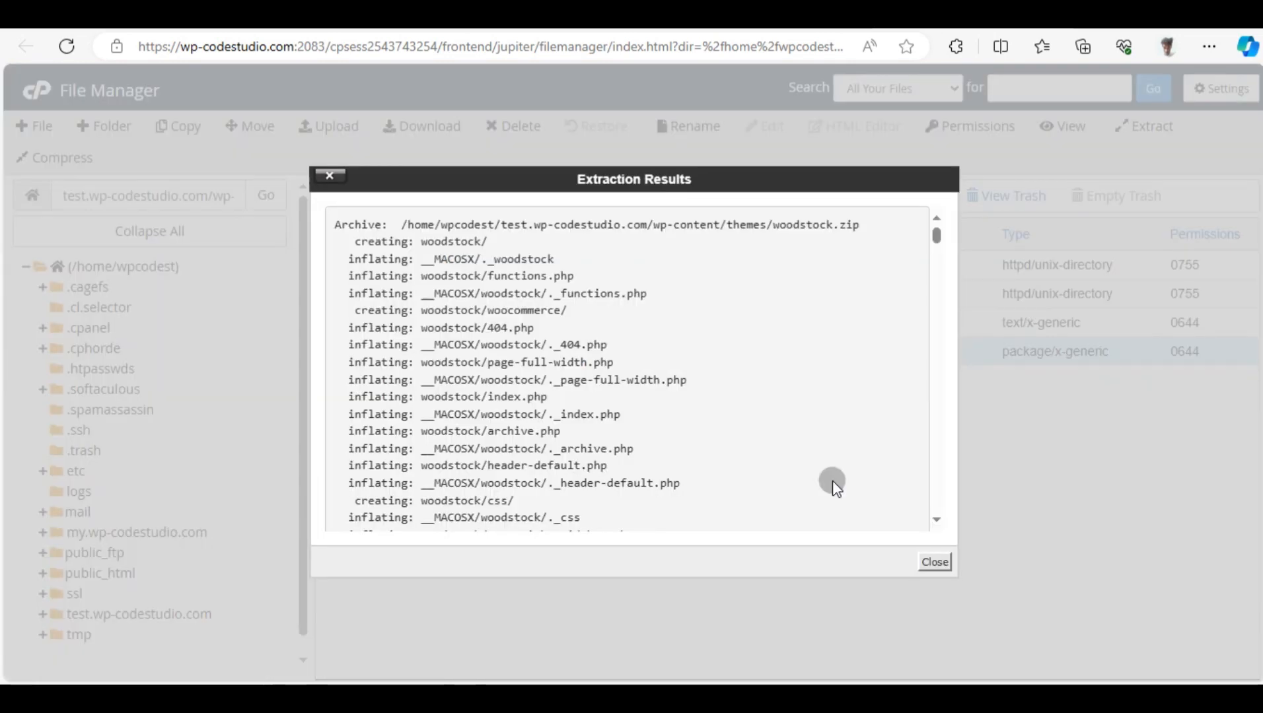
pyautogui.click(936, 563)
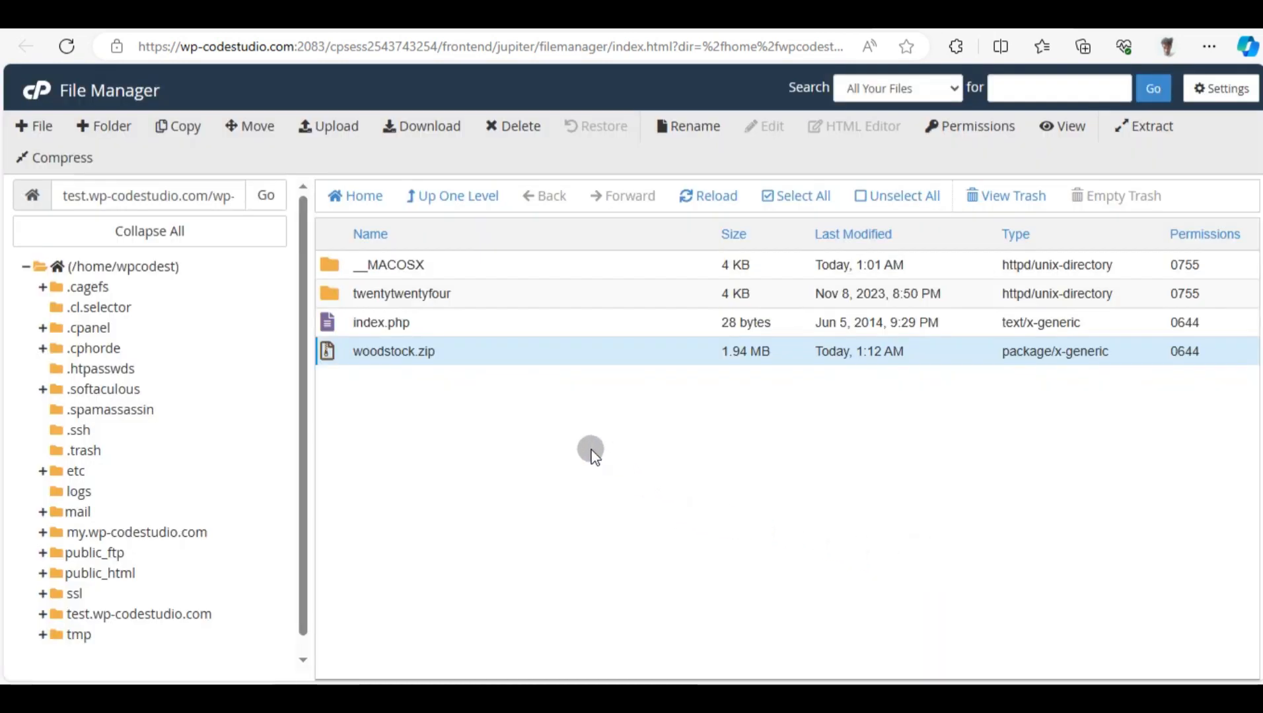
pyautogui.click(71, 48)
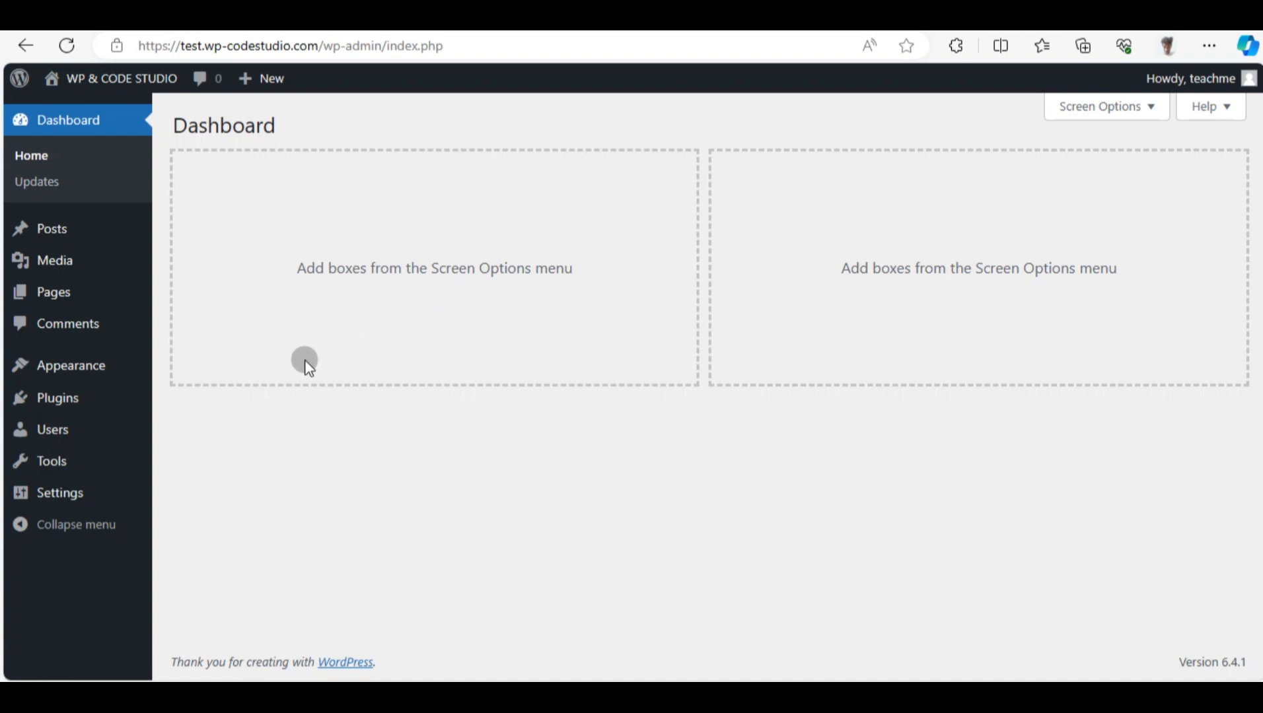
# Activate the Woodstock theme from the installed themes in the test site's WordPress admin
pyautogui.moveTo(99, 378)
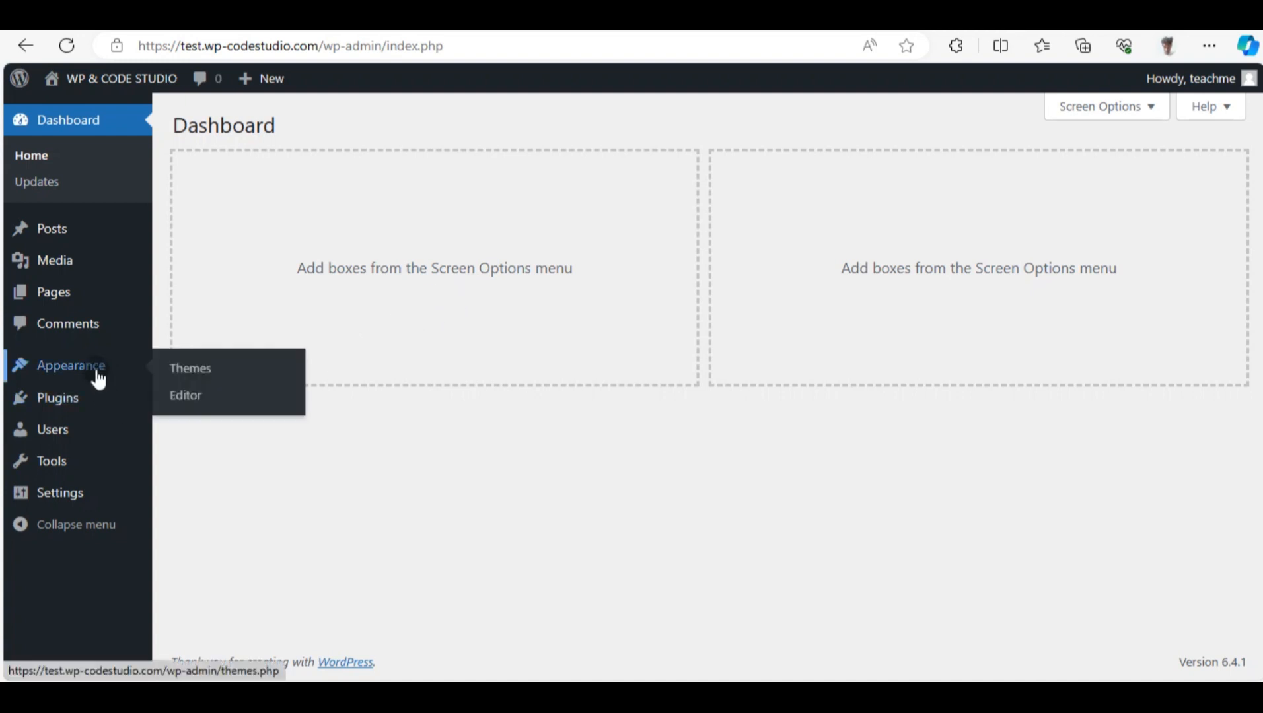
pyautogui.click(230, 380)
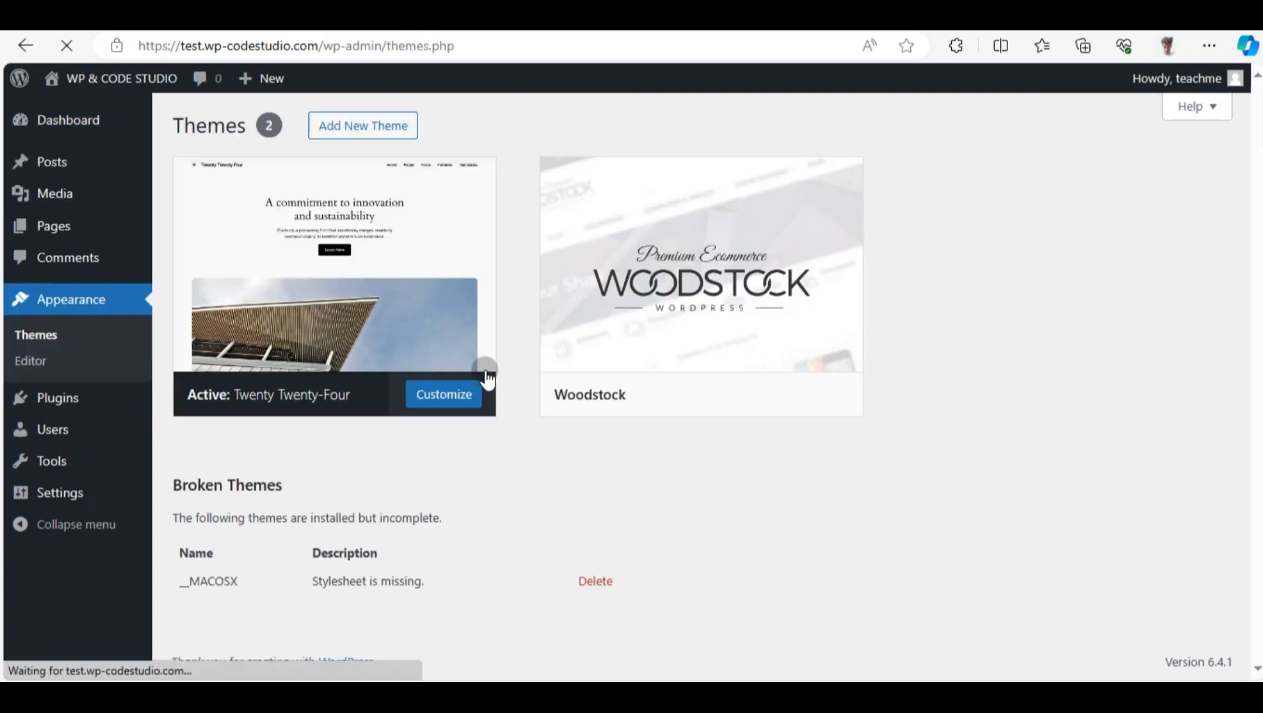
pyautogui.moveTo(668, 389)
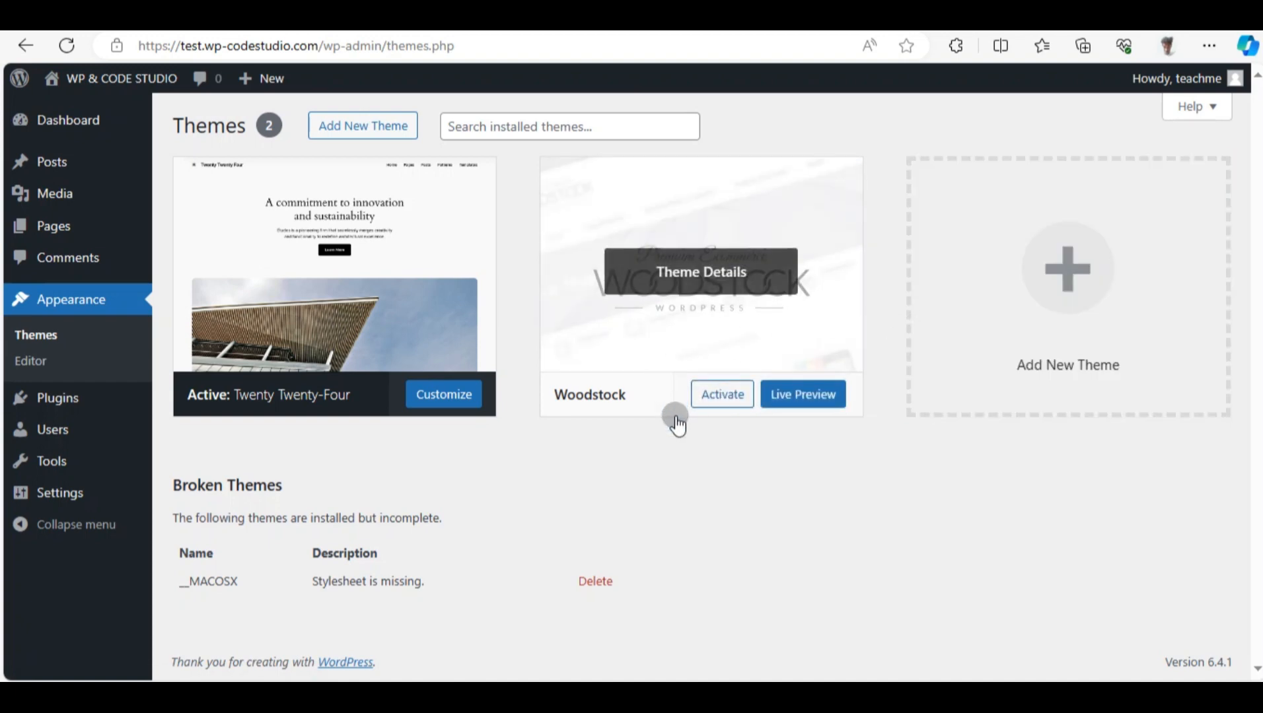
pyautogui.click(725, 400)
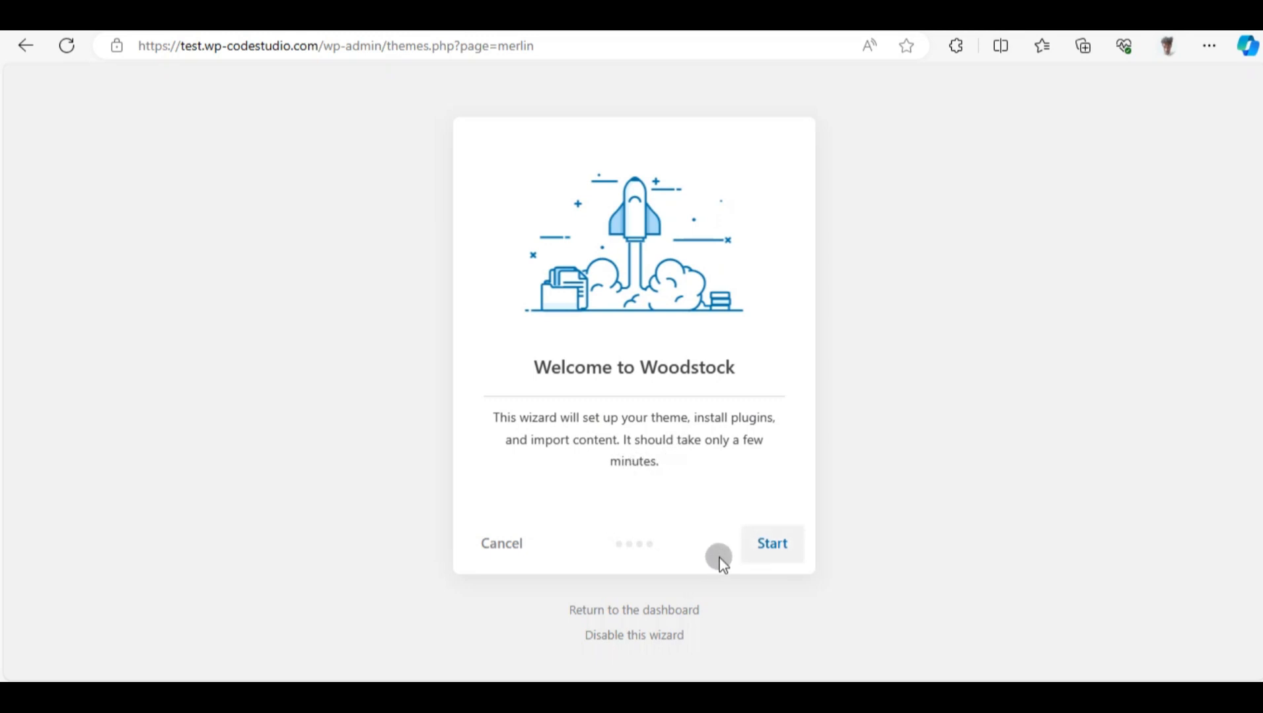
# Start the Woodstock setup wizard without installing the child theme, and install all the listed required and recommended plugins
pyautogui.click(773, 548)
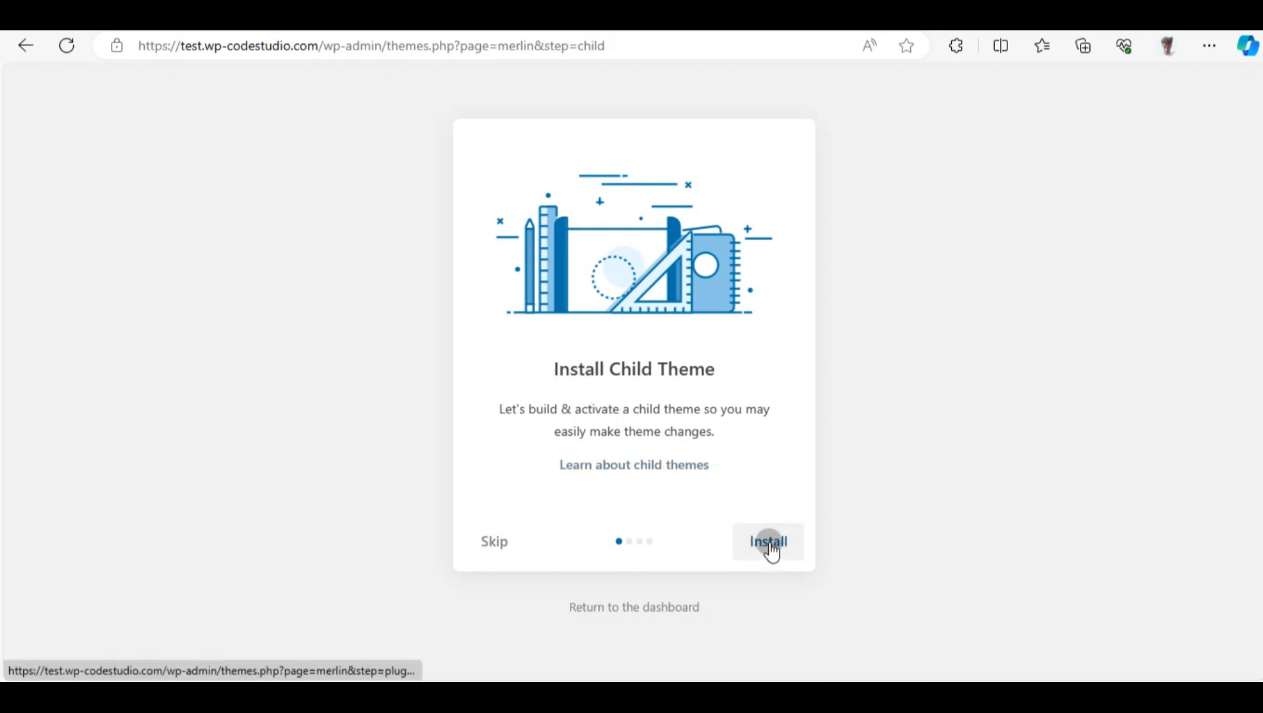
pyautogui.click(496, 543)
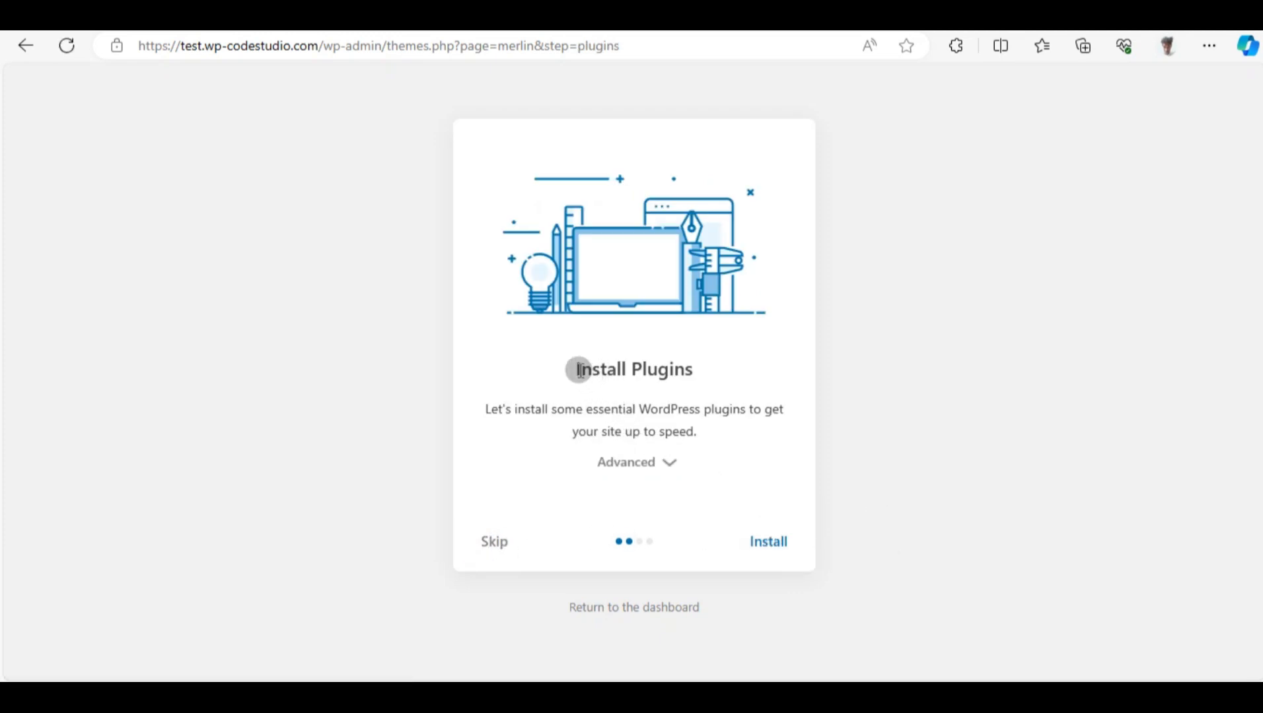
pyautogui.moveTo(578, 370); pyautogui.dragTo(725, 372)
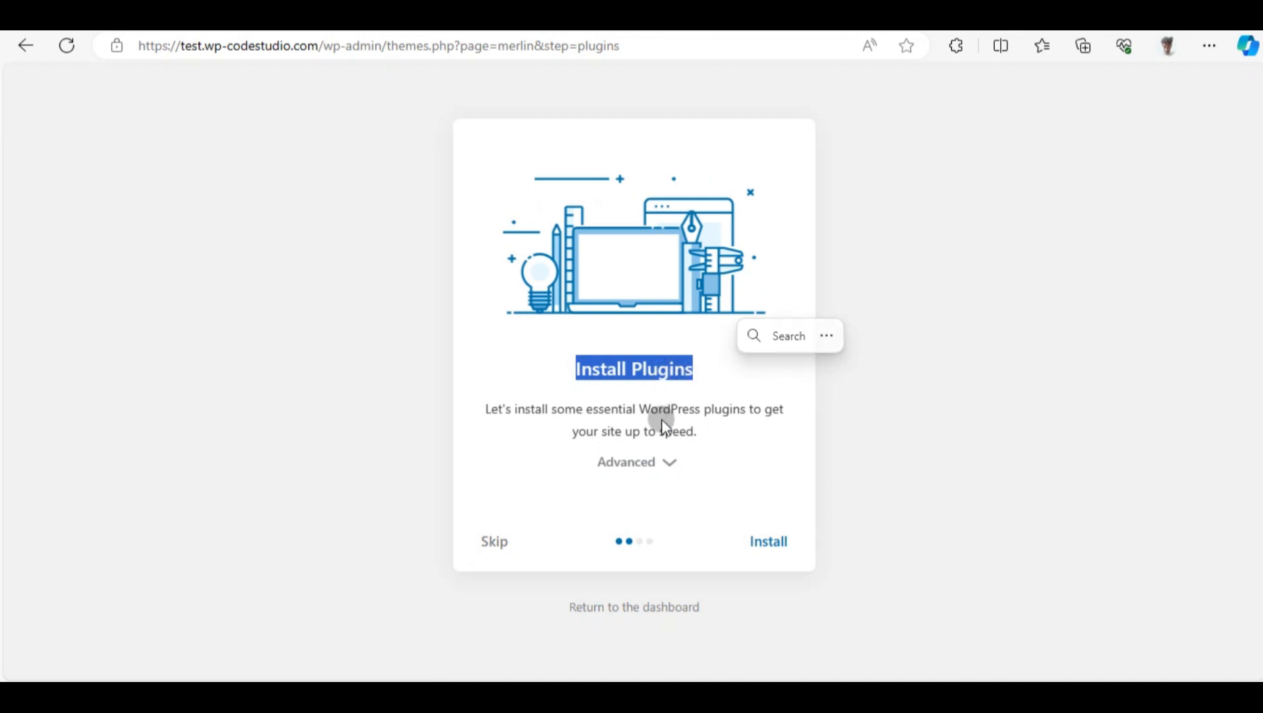
pyautogui.click(642, 476)
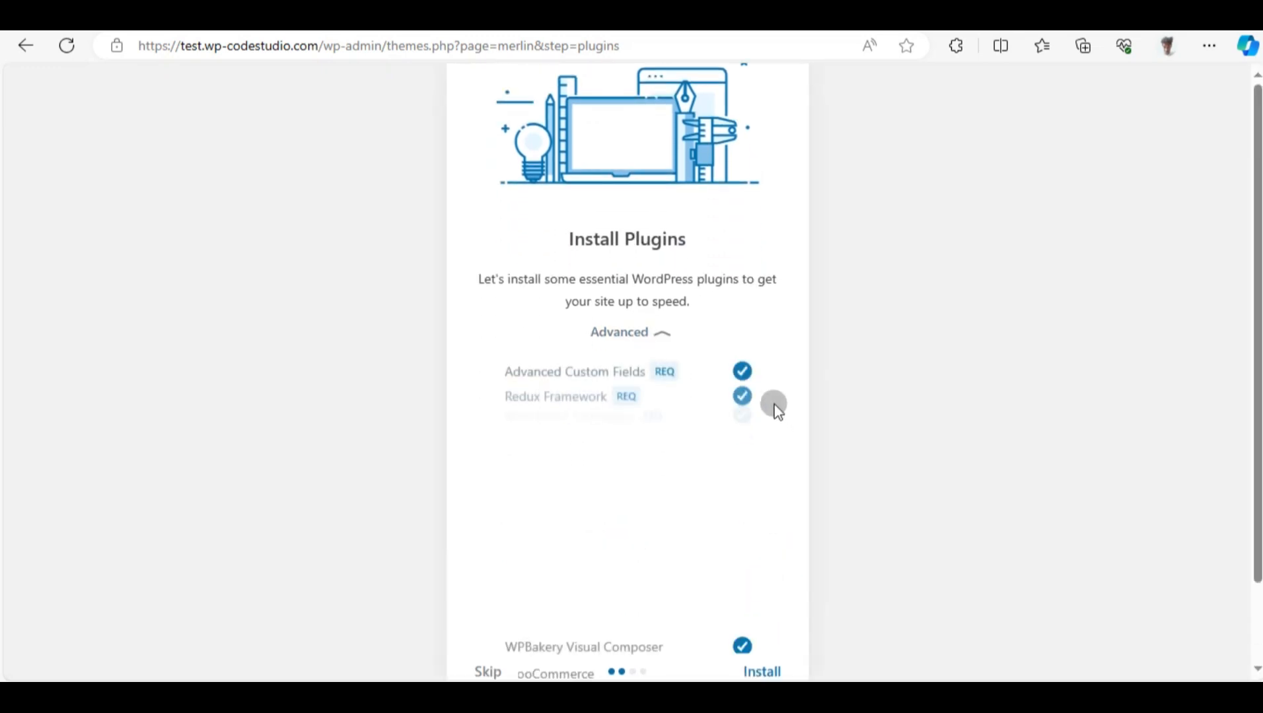
pyautogui.scroll(-1, 736, 438)
pyautogui.scroll(-1, 733, 450)
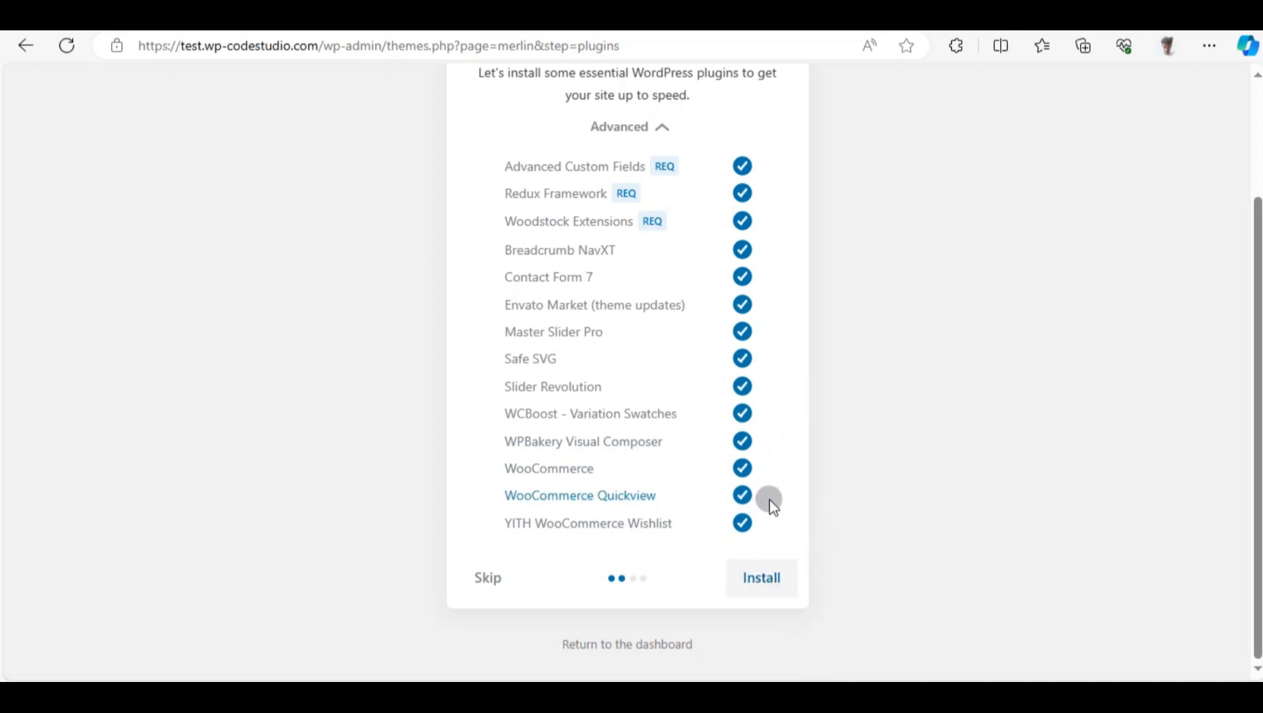
pyautogui.click(766, 584)
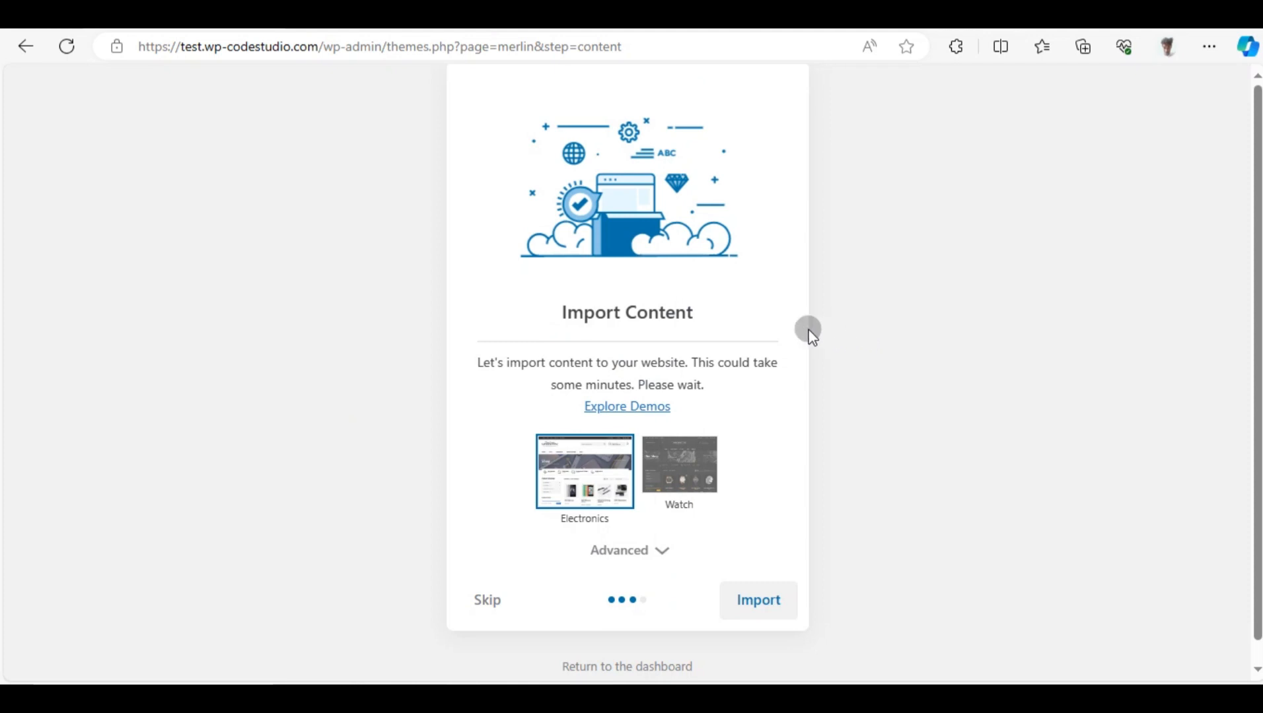
# Import the Electronics demo with Content, Widgets, Sliders, Redux and After import all included
pyautogui.scroll(-1, 809, 331)
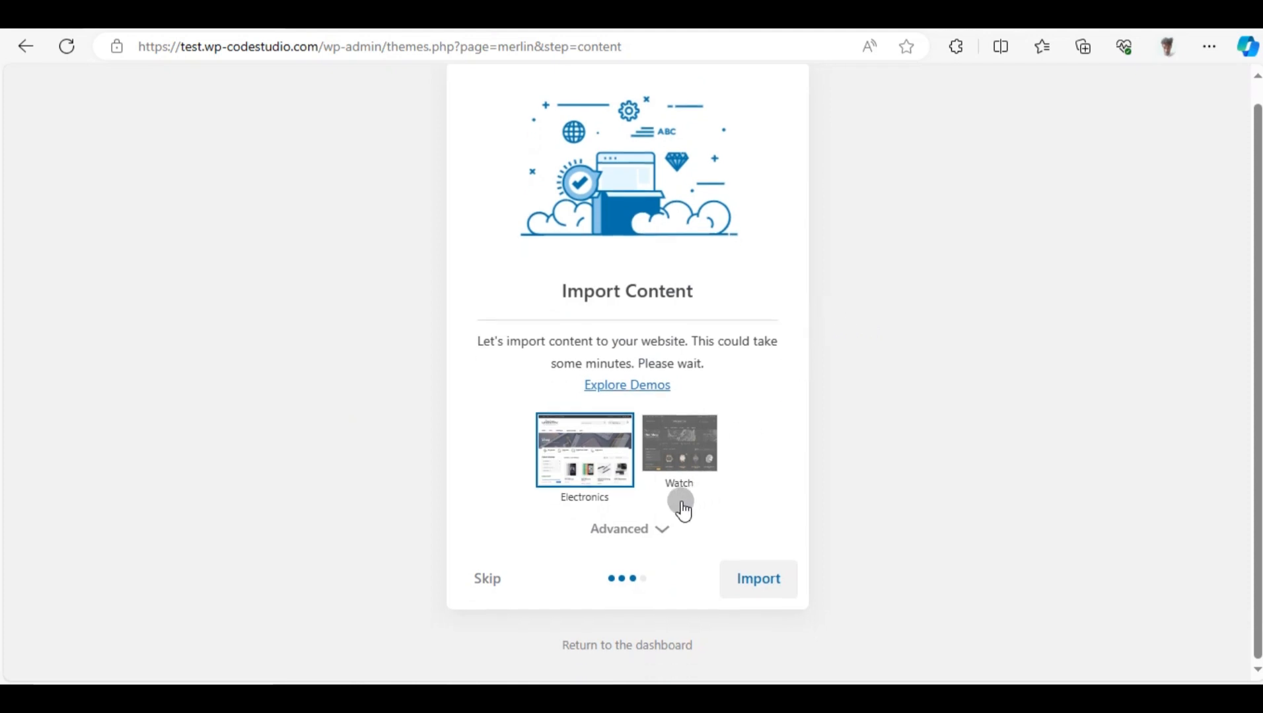
pyautogui.click(633, 532)
pyautogui.scroll(-3, 674, 265)
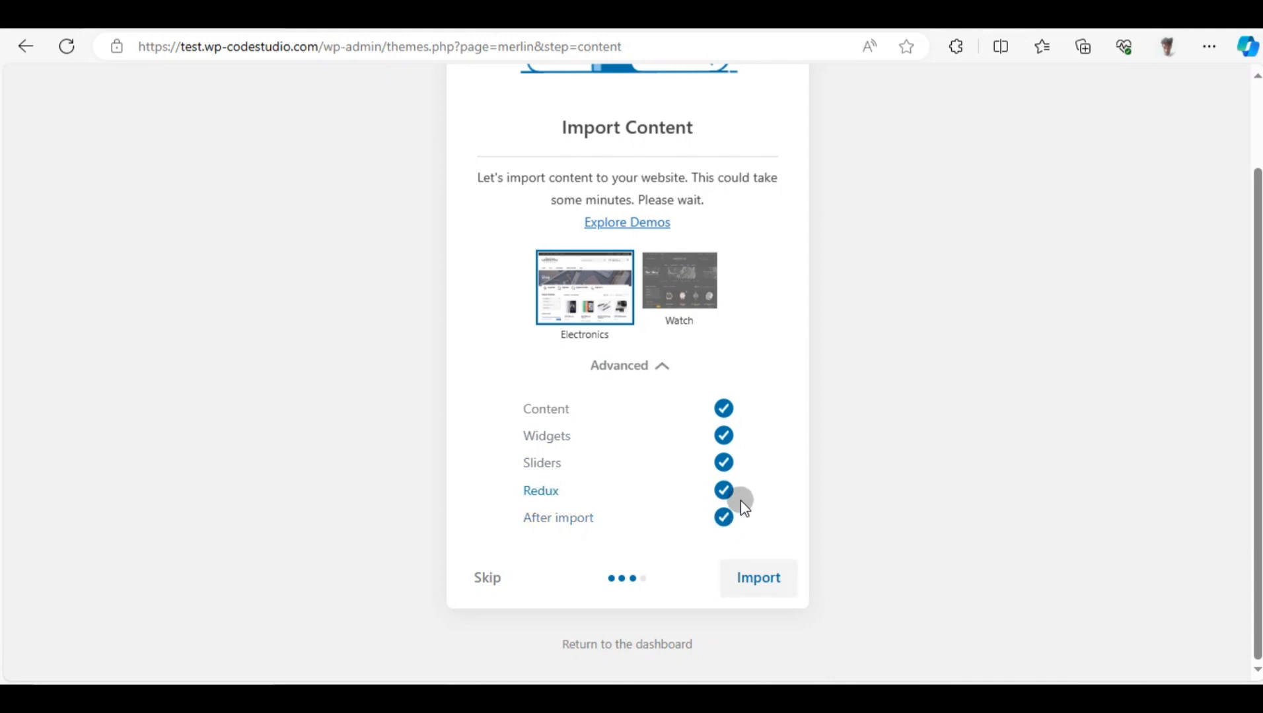
pyautogui.click(773, 586)
pyautogui.click(768, 587)
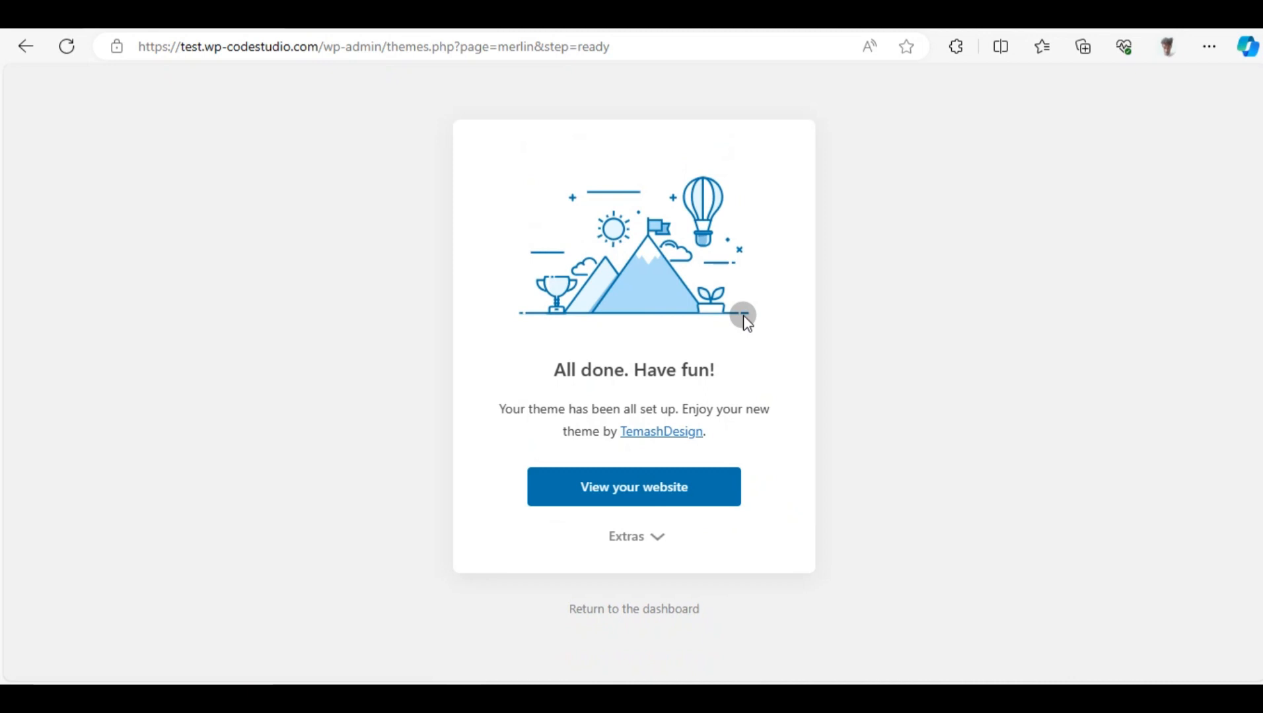
# View the finished test website and examine its home page from the header and menu to the footer
pyautogui.click(709, 497)
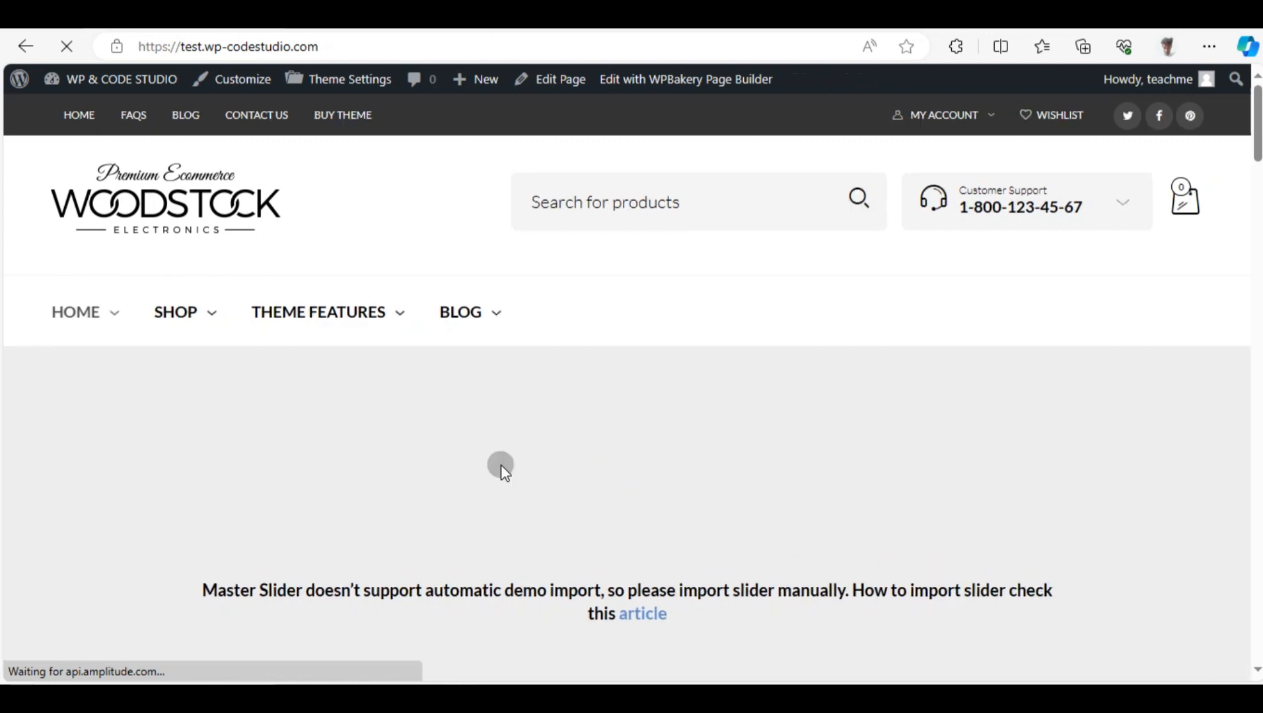
pyautogui.scroll(-5, 755, 321)
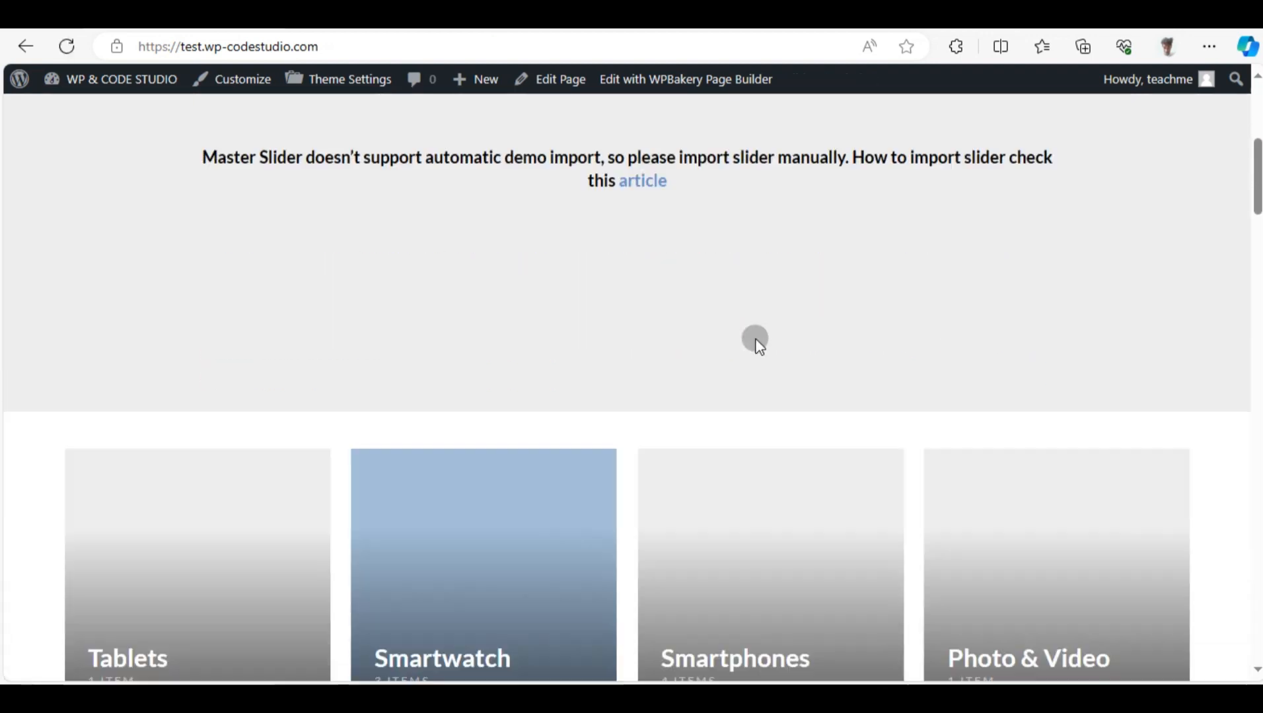
pyautogui.scroll(-15, 756, 340)
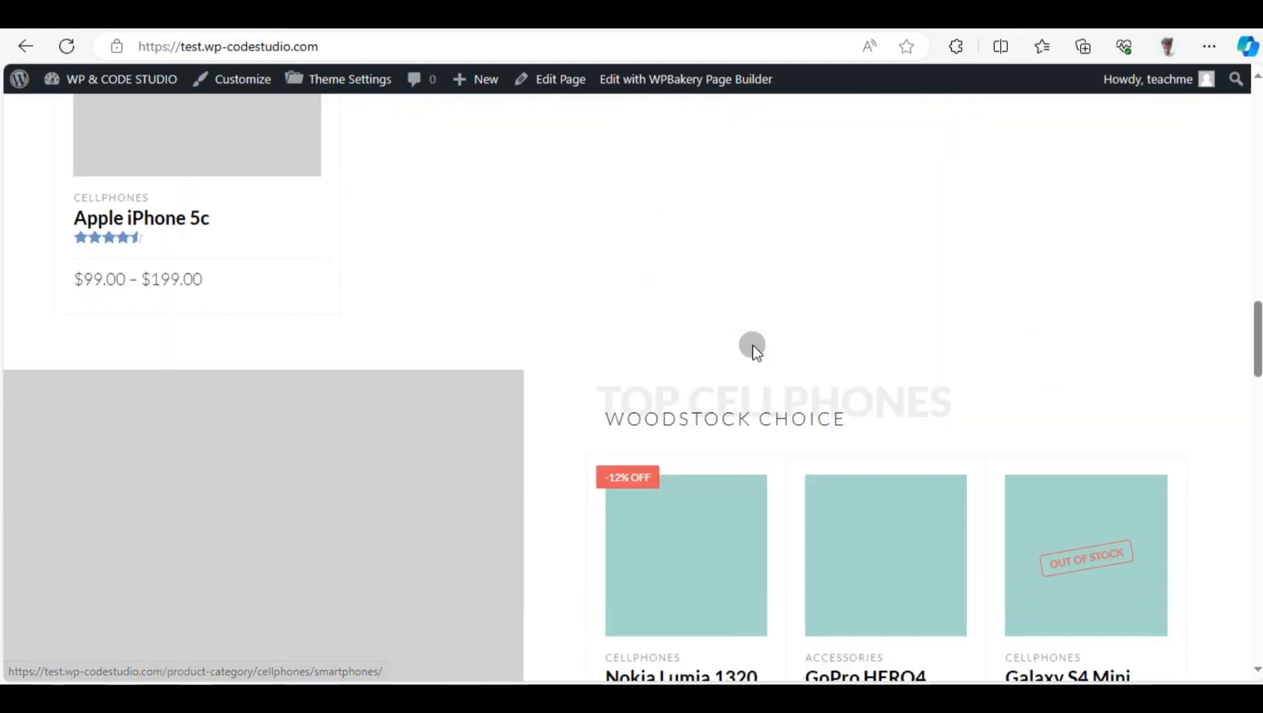
pyautogui.scroll(-20, 754, 350)
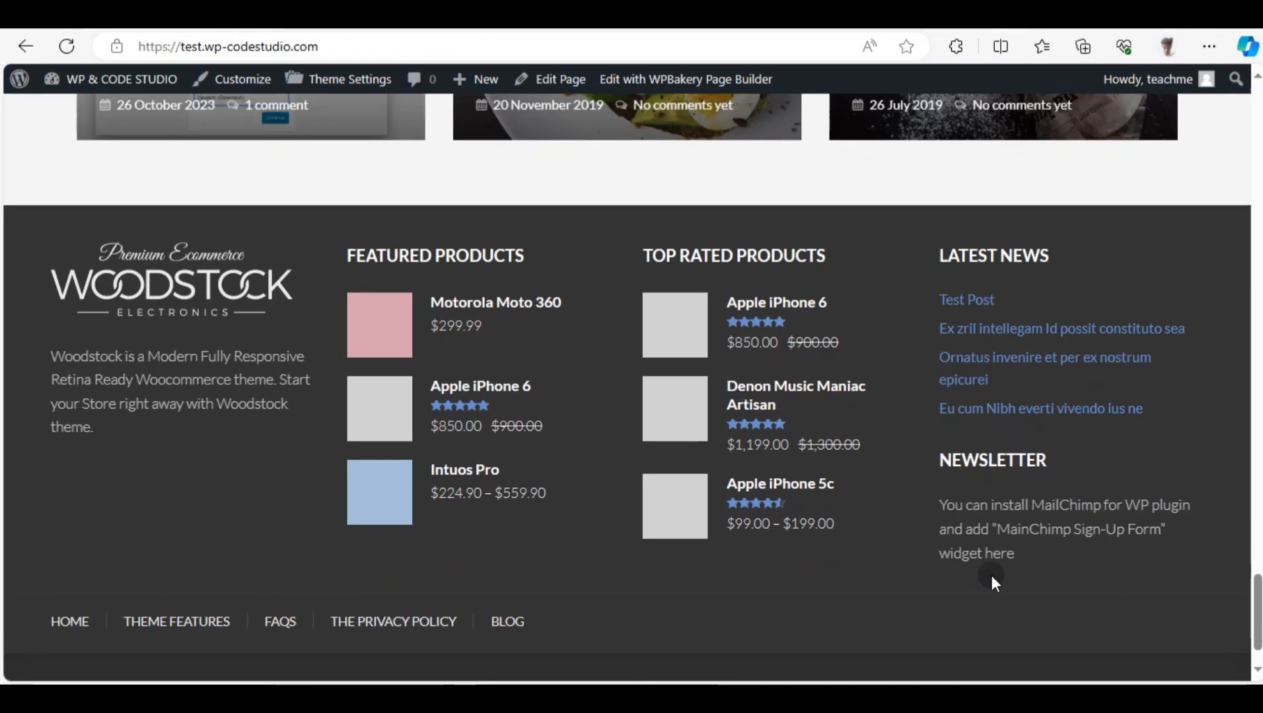
pyautogui.scroll(-2, 991, 572)
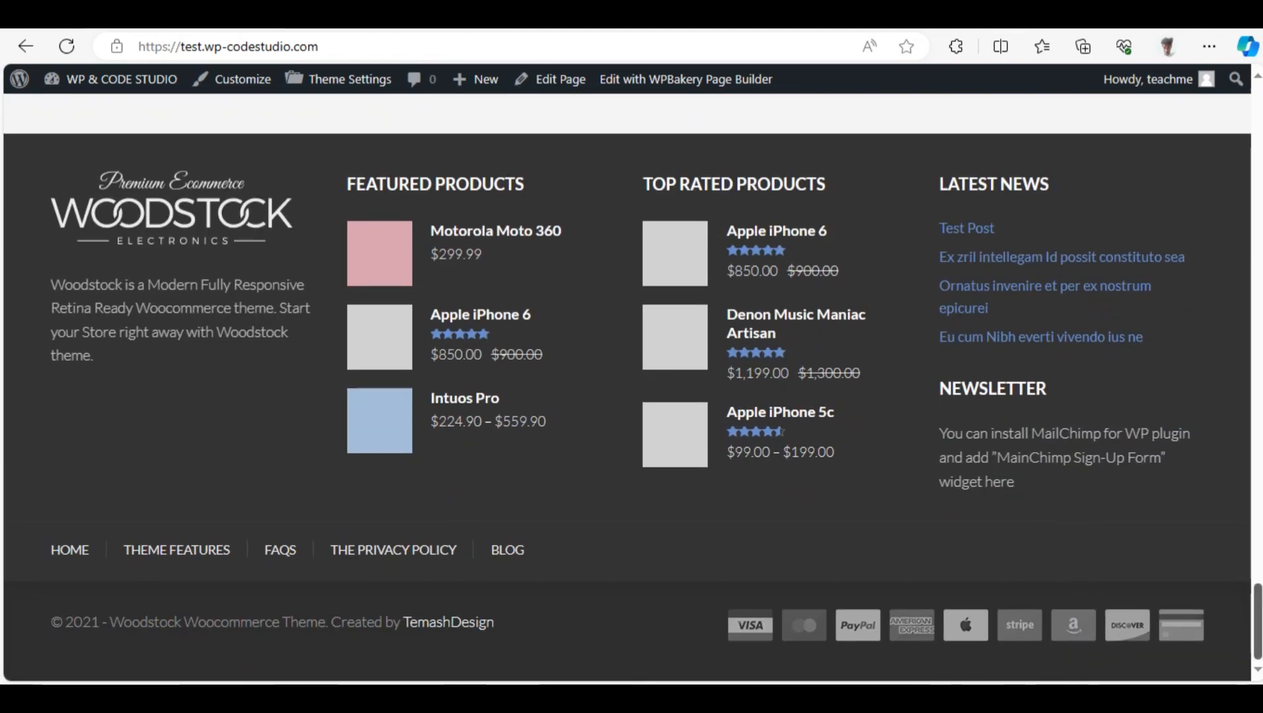
pyautogui.press('Home')
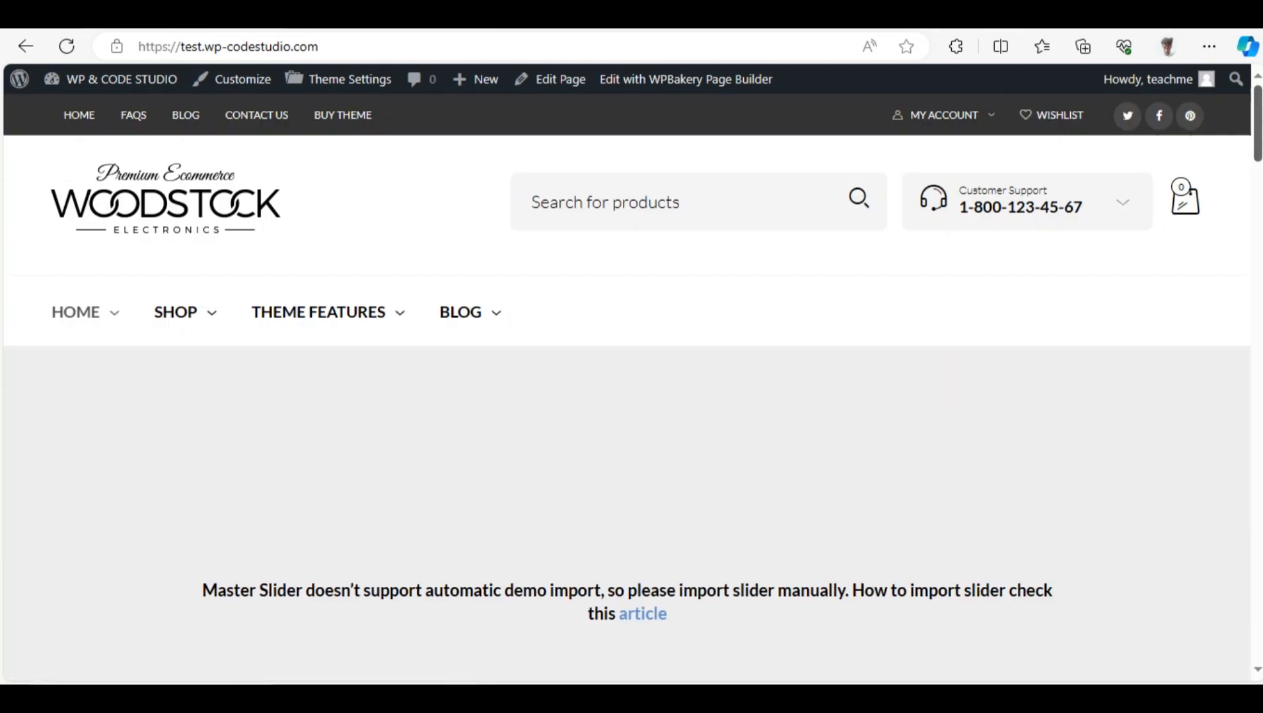
pyautogui.press('End')
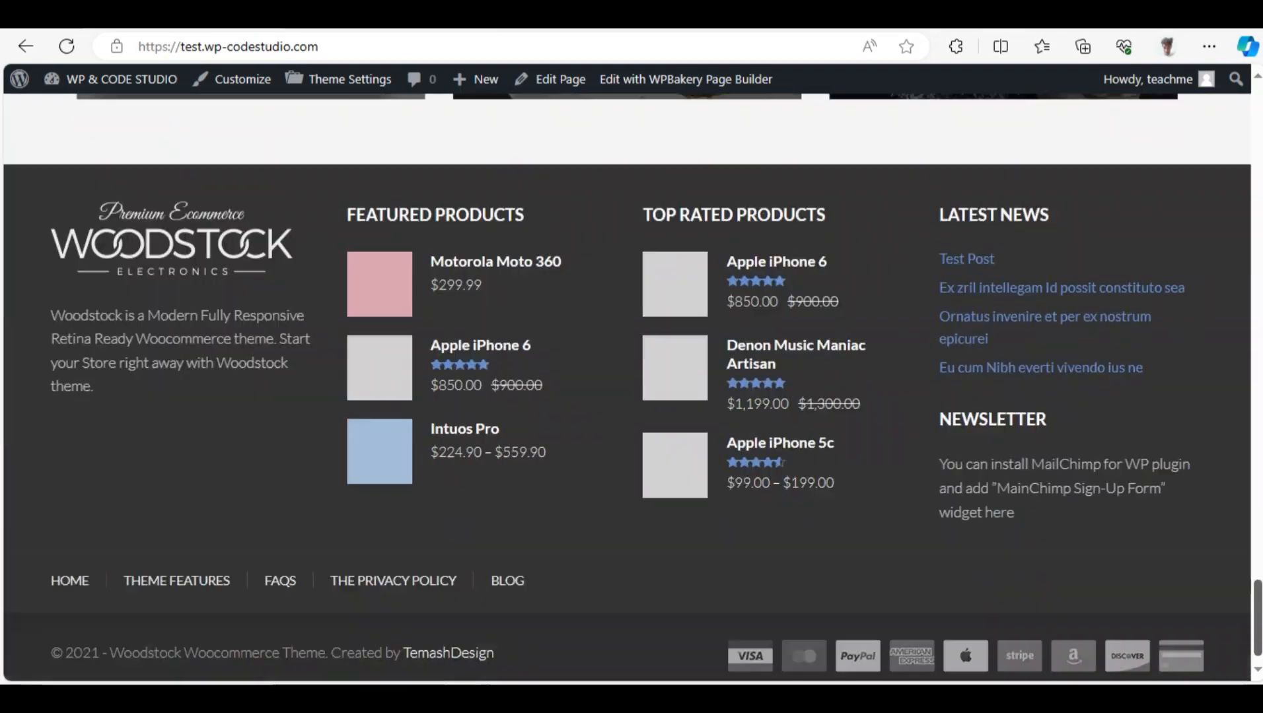
pyautogui.press('Home')
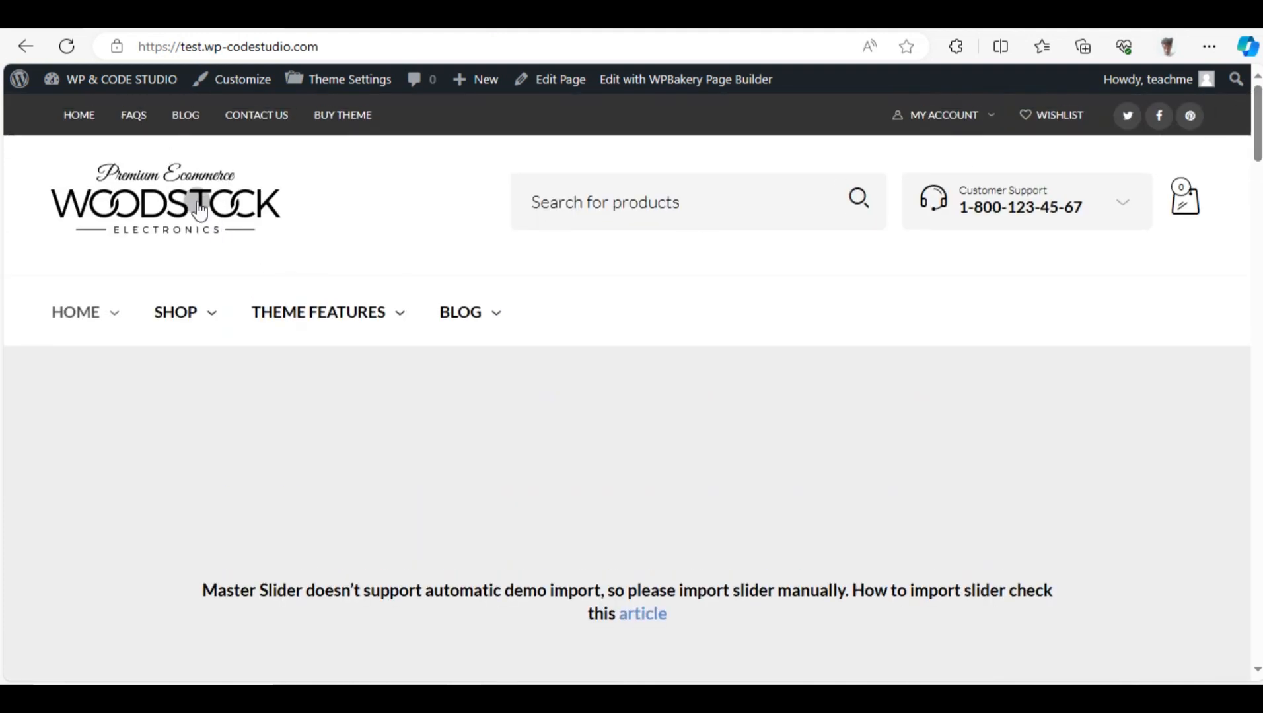
pyautogui.moveTo(1061, 186)
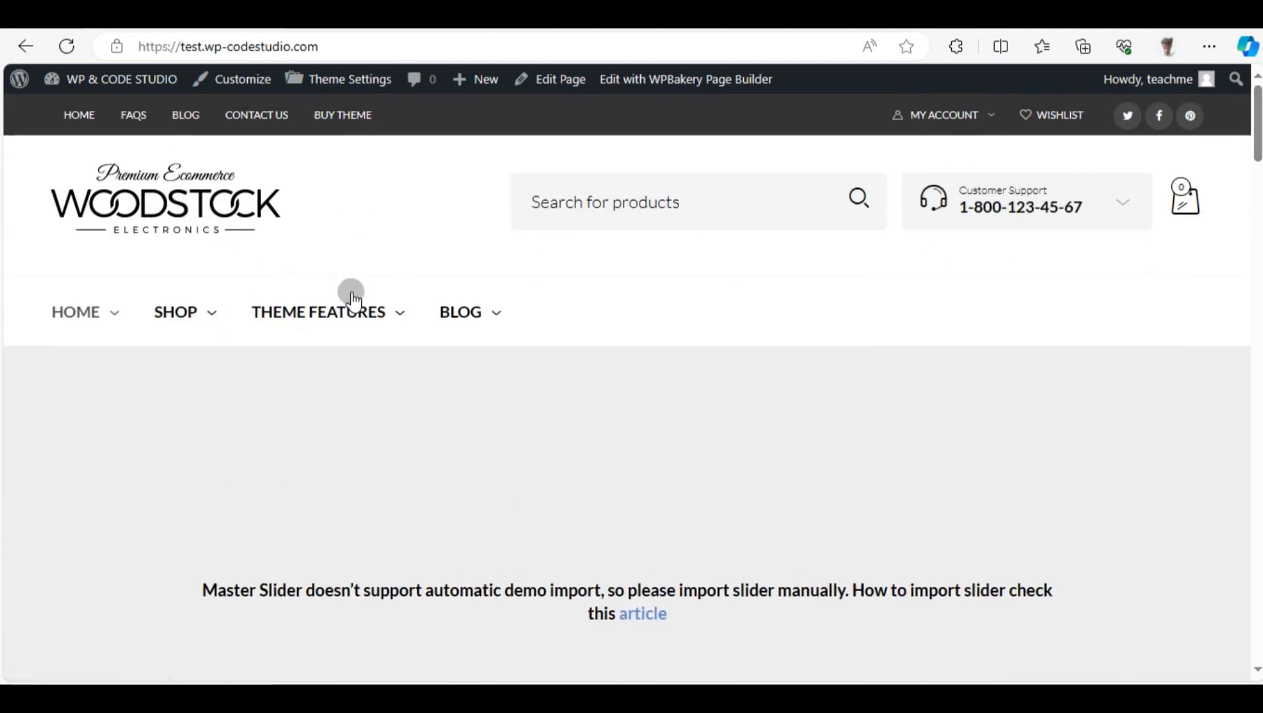
pyautogui.moveTo(62, 330)
pyautogui.scroll(-1, 673, 485)
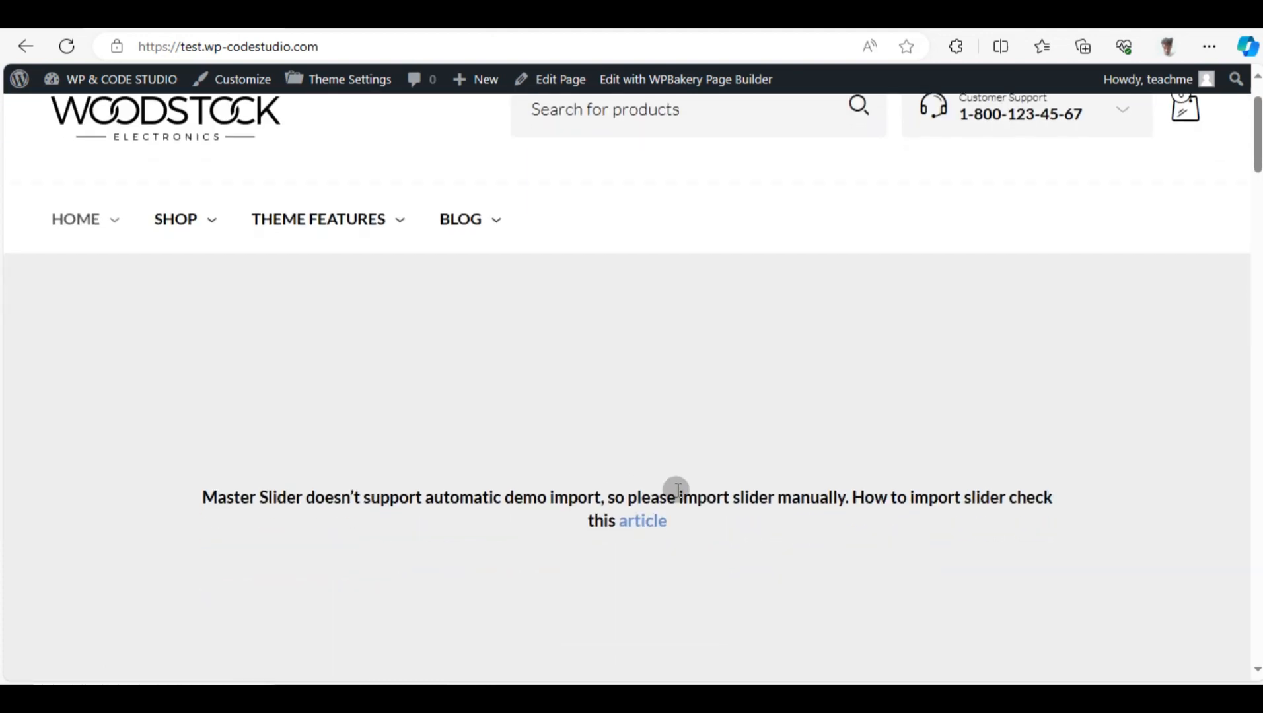
pyautogui.scroll(1, 654, 462)
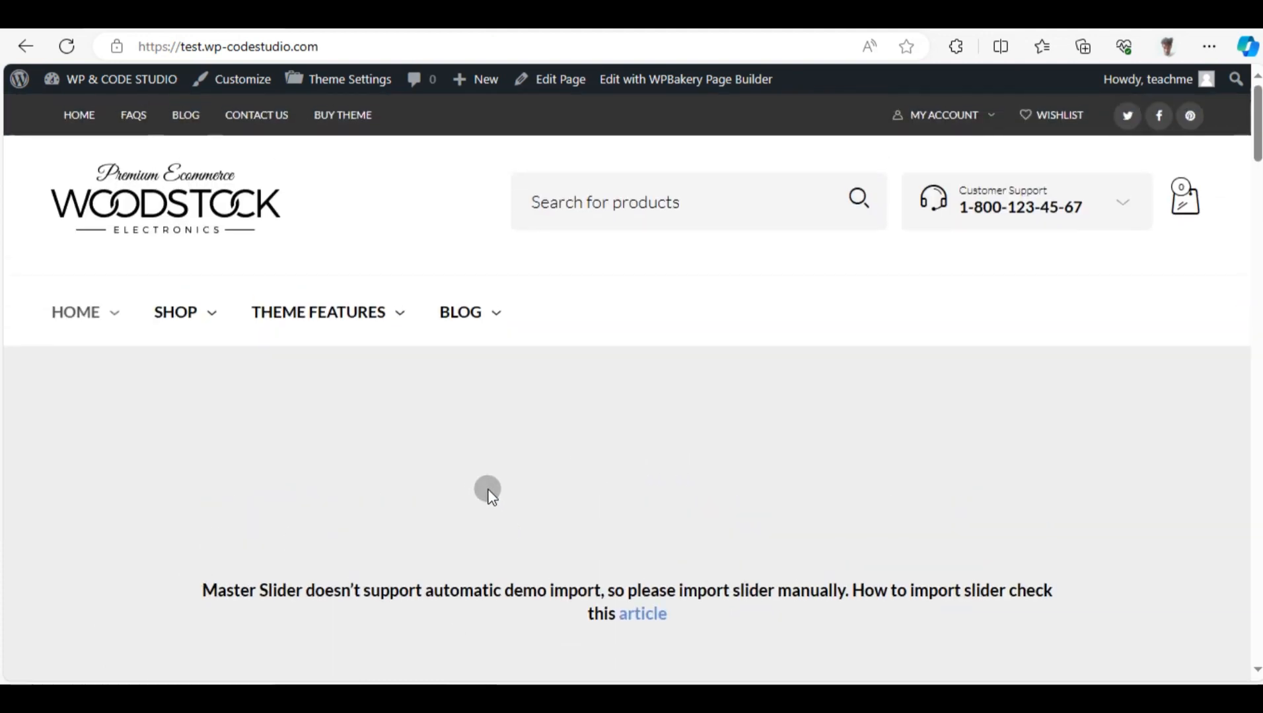
pyautogui.scroll(-3, 487, 490)
pyautogui.scroll(3, 527, 496)
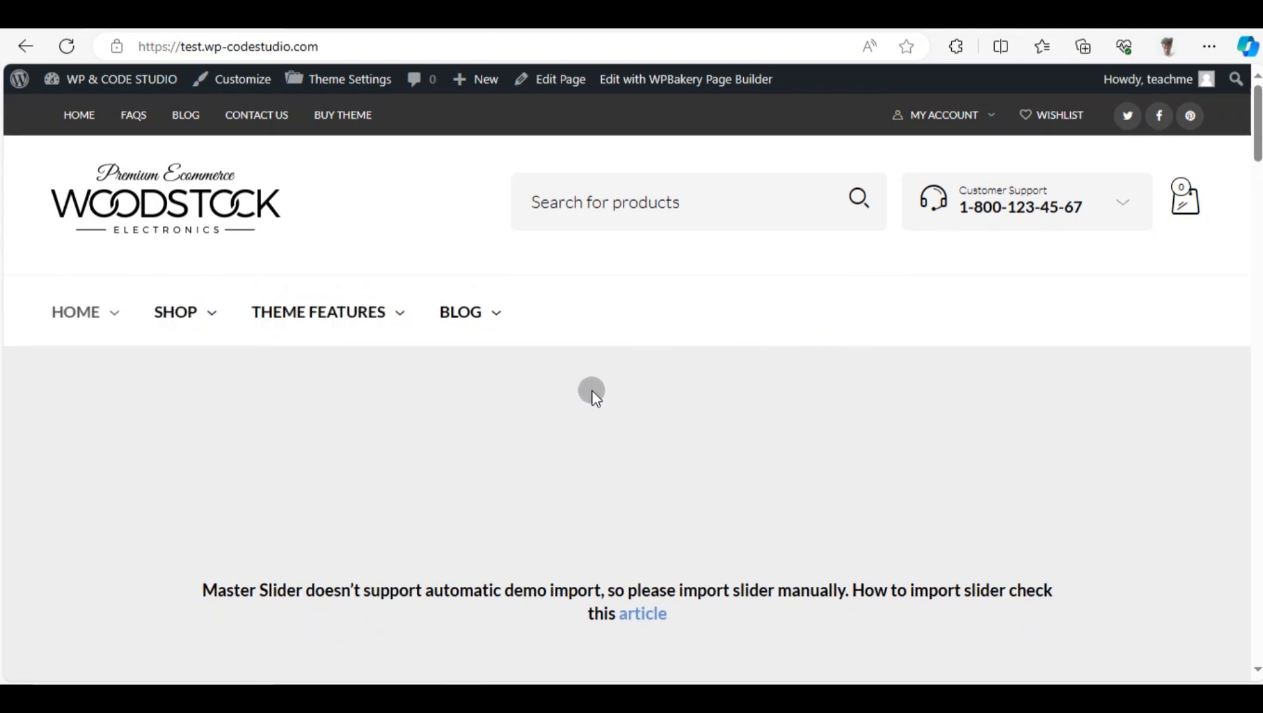
pyautogui.scroll(-1, 581, 433)
pyautogui.scroll(1, 579, 439)
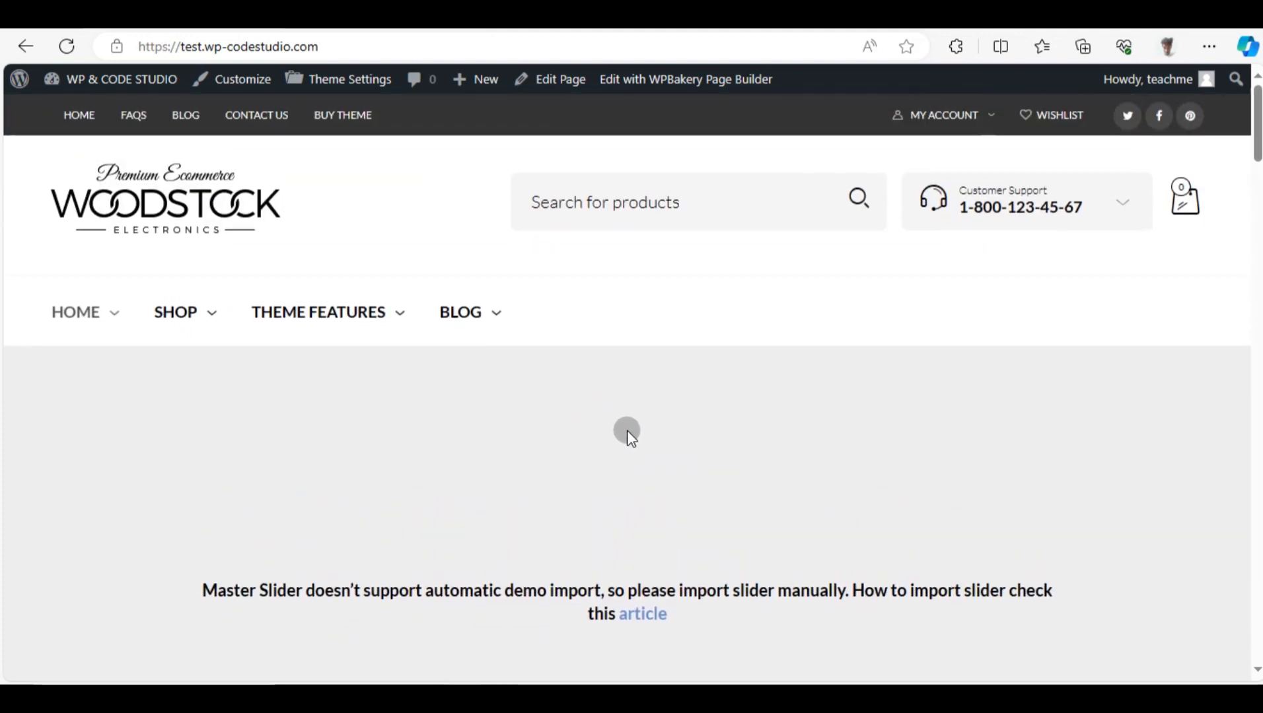